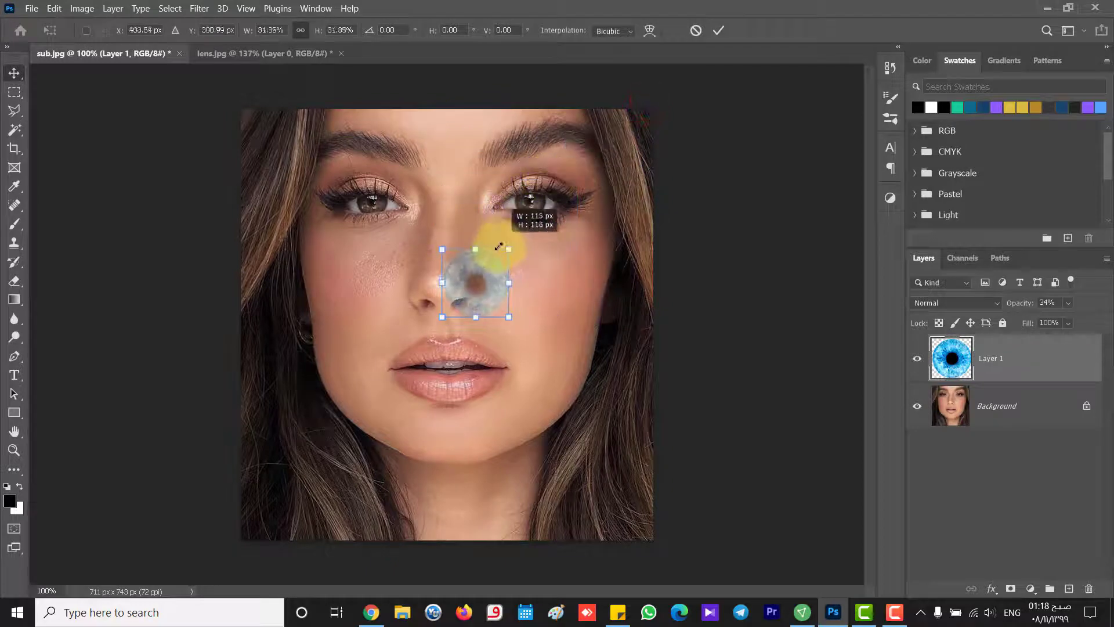
- Scale the semi-transparent blue lens layer to about 14.3% and fit it over the iris of the right-hand eye
left_click_drag(464, 296, 529, 204)
scroll(529, 203, "up", 5)
scroll(551, 194, "up", 6)
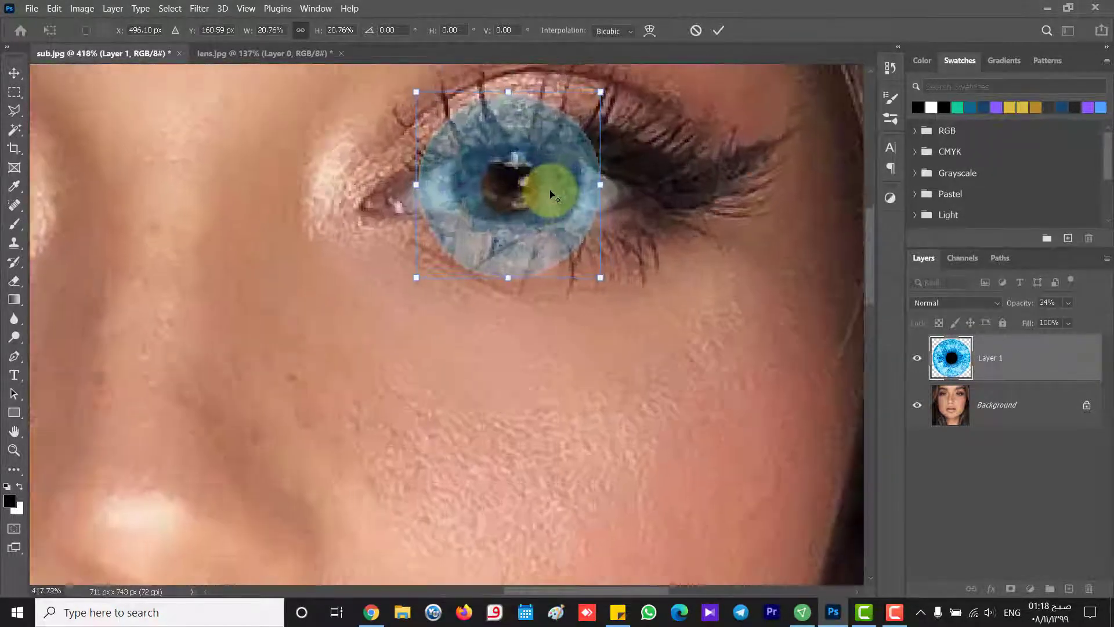
left_click_drag(514, 158, 528, 208)
left_click_drag(631, 110, 547, 197)
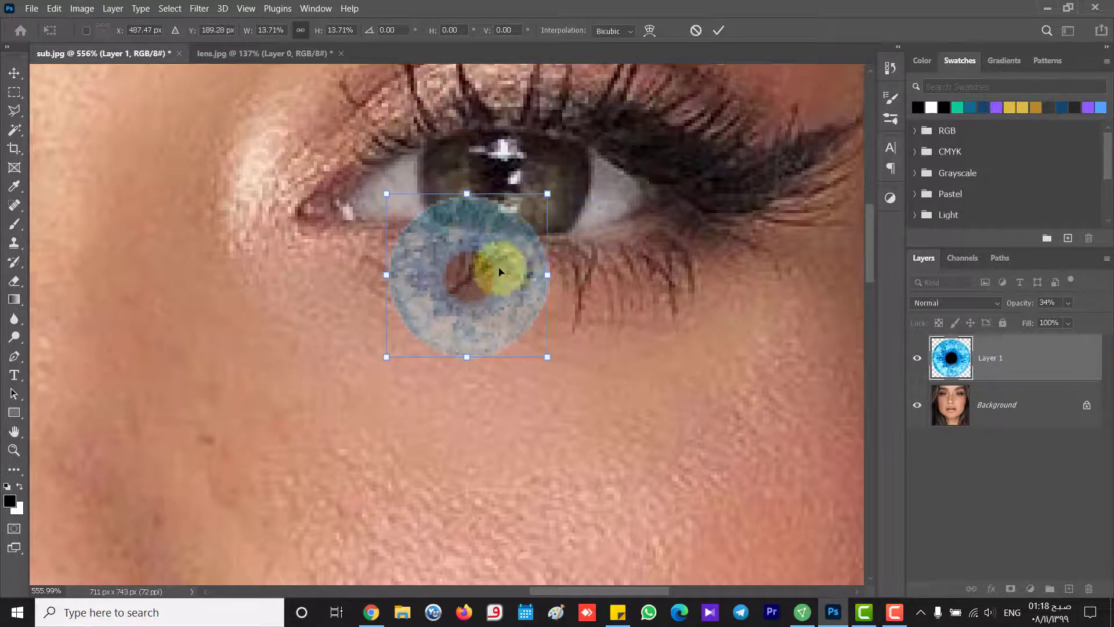
left_click_drag(500, 267, 530, 169)
mouse_move(578, 261)
left_mouse_down()
mouse_move(567, 249)
mouse_move(592, 261)
left_mouse_up()
left_click_drag(523, 199, 525, 204)
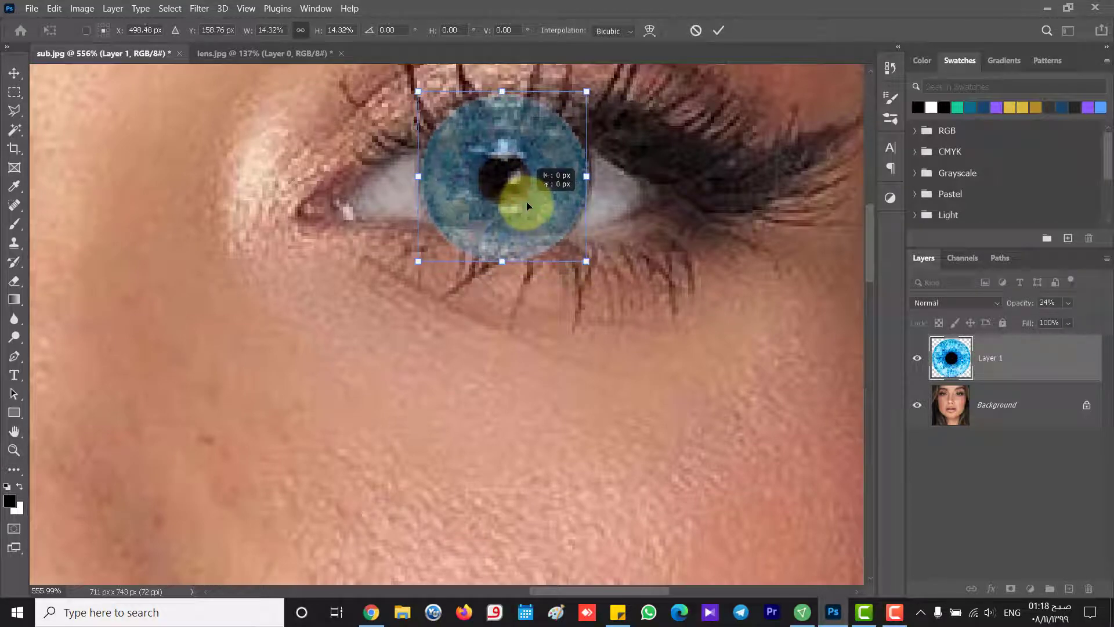
key("Return")
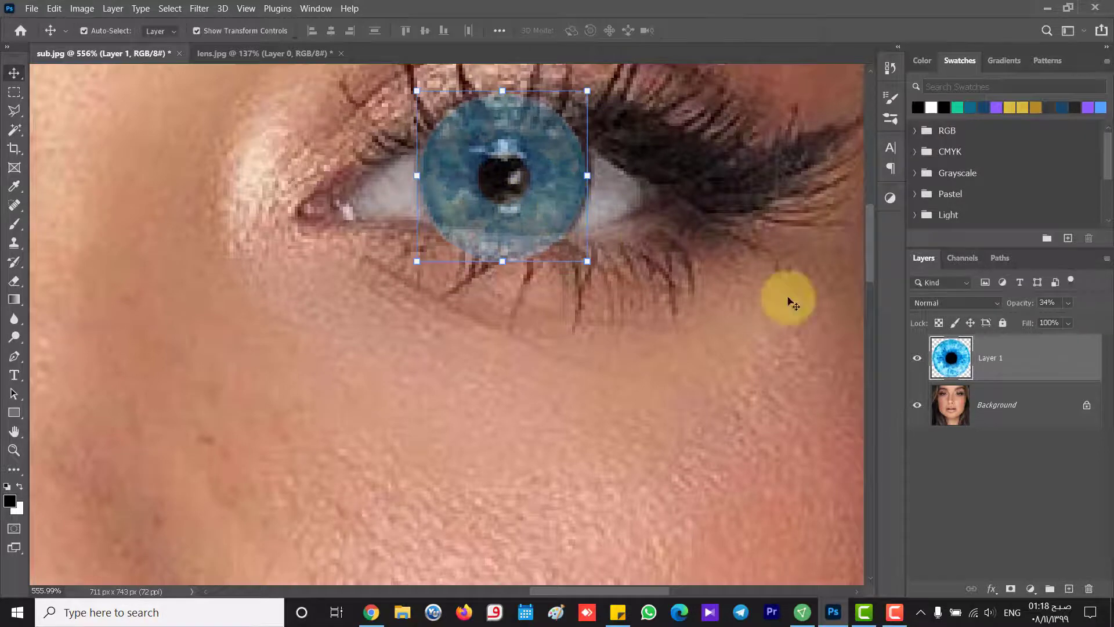
- Add a layer mask to the lens and paint out its overlap on both eyelids with a black brush at 100% opacity
left_click(1011, 589)
left_click(16, 226)
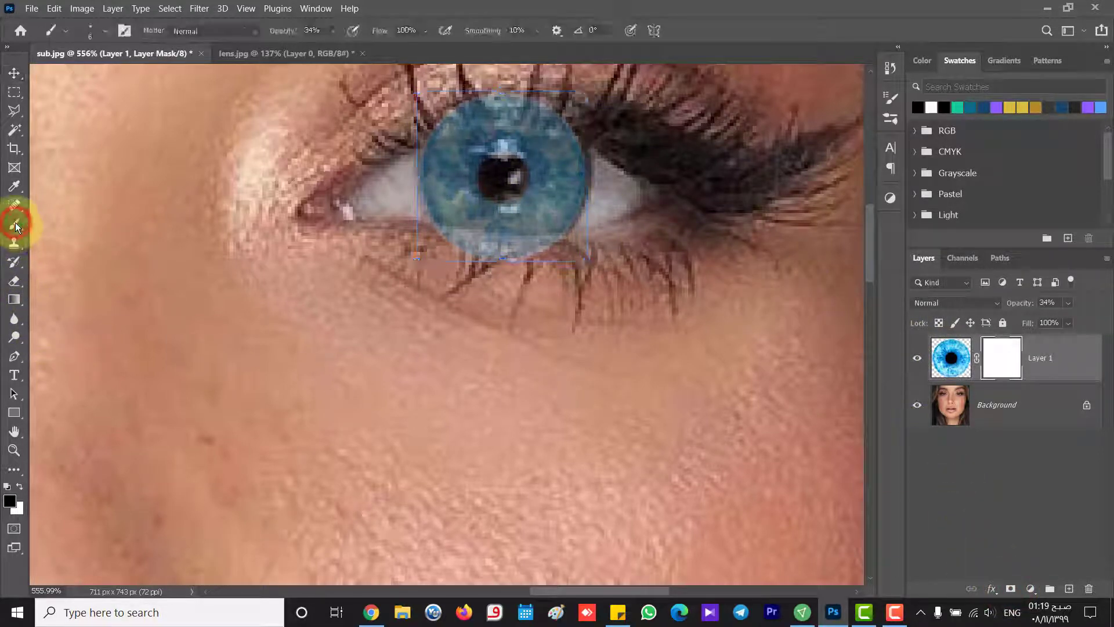
left_click_drag(339, 48, 383, 47)
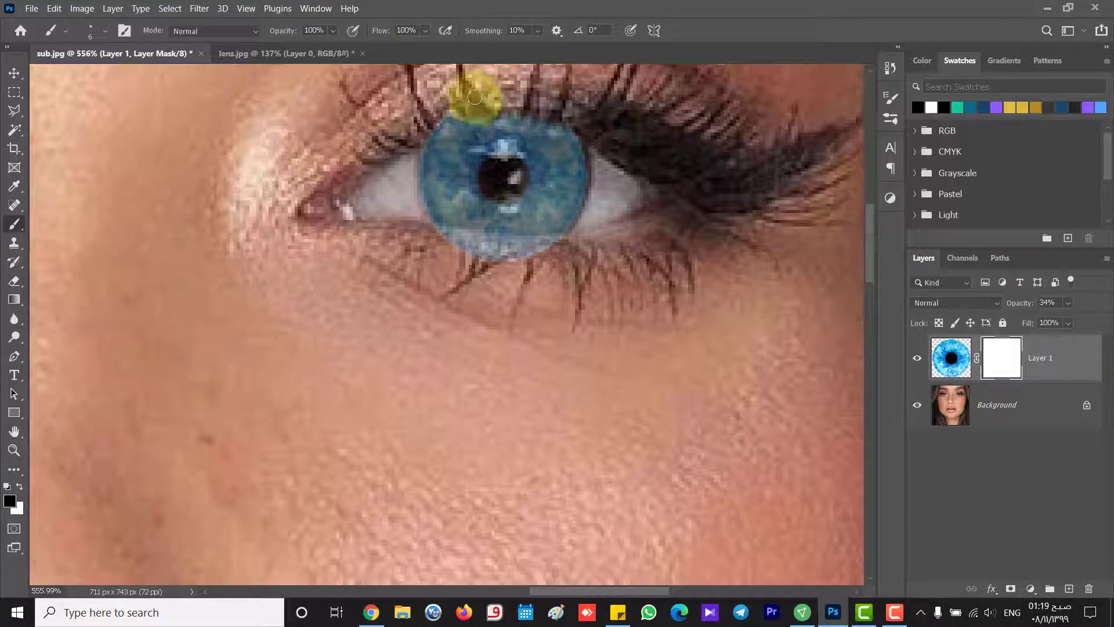
mouse_move(475, 105)
left_mouse_down()
mouse_move(435, 120)
mouse_move(465, 106)
mouse_move(556, 110)
mouse_move(569, 256)
mouse_move(425, 246)
mouse_move(535, 245)
left_mouse_up()
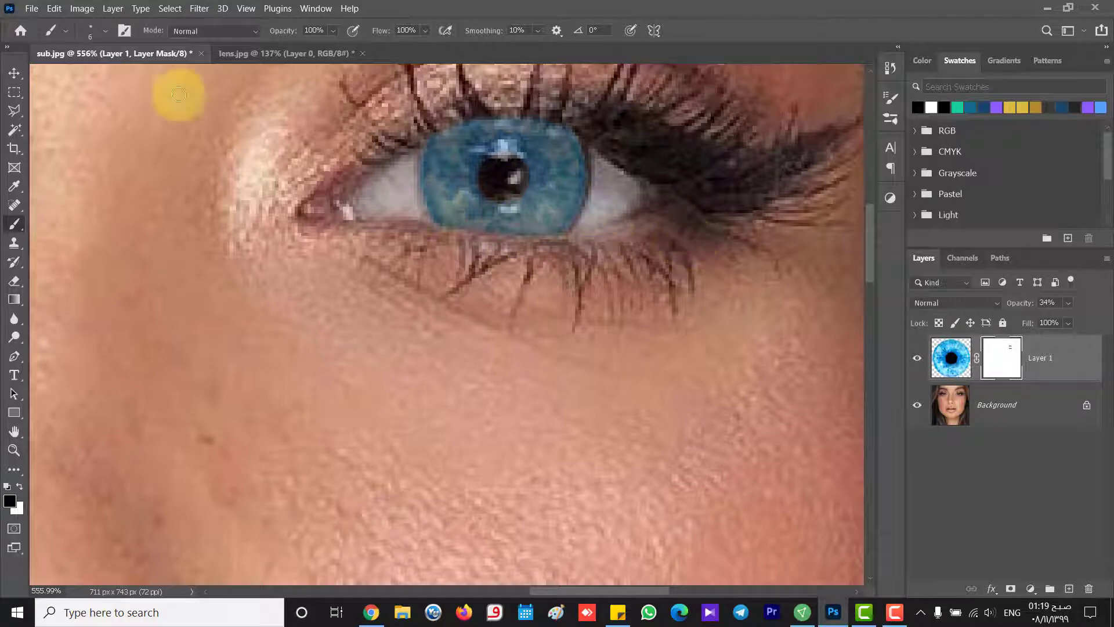
- Enlarge the masked lens to about 101.7% so it covers the full width of the iris
left_click(14, 72)
left_click_drag(593, 94, 596, 91)
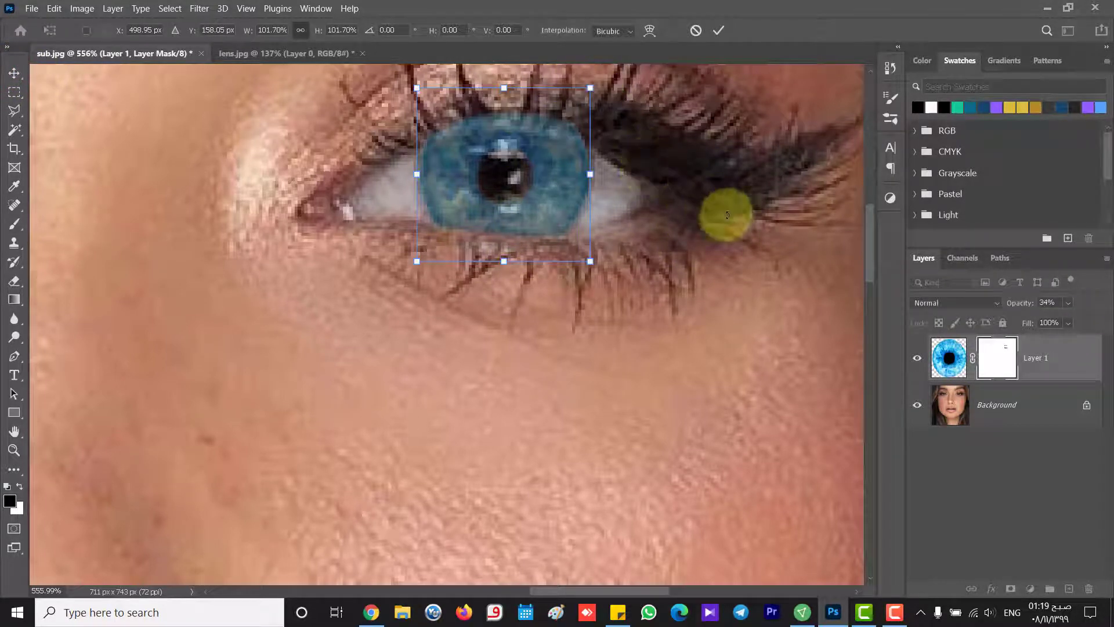
key("Return")
- Brush black on the lens mask to trim the blue further along the upper and lower lid lines
left_click(14, 224)
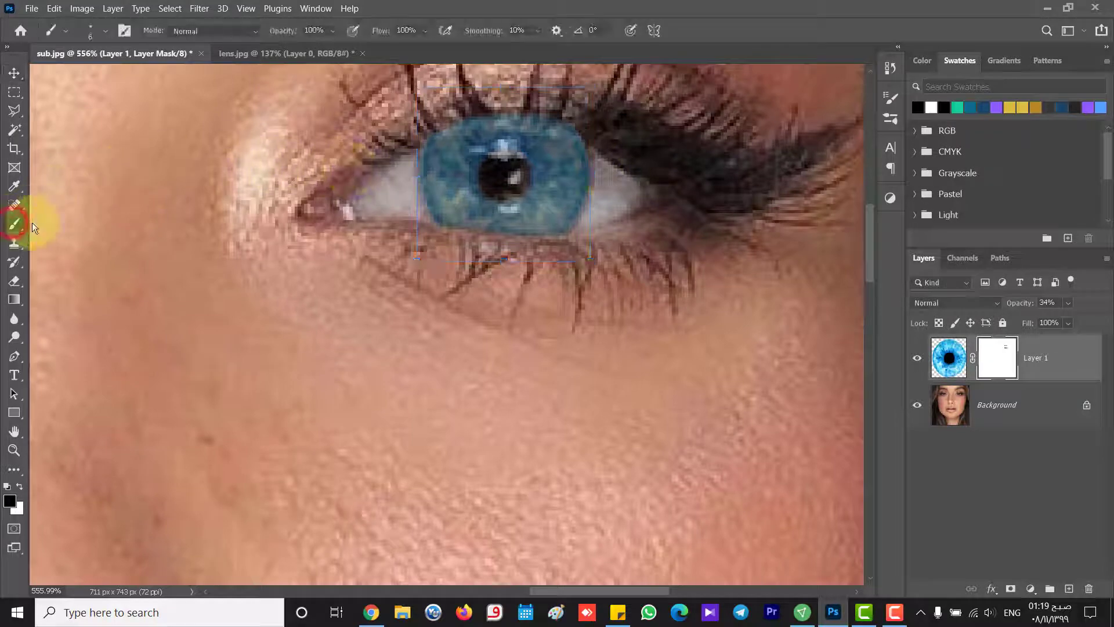
mouse_move(582, 127)
left_mouse_down()
mouse_move(460, 117)
mouse_move(435, 123)
mouse_move(577, 126)
mouse_move(473, 121)
mouse_move(418, 133)
mouse_move(581, 127)
mouse_move(542, 110)
left_mouse_up()
mouse_move(572, 244)
left_mouse_down()
mouse_move(440, 236)
mouse_move(482, 236)
mouse_move(582, 134)
mouse_move(552, 112)
mouse_move(337, 150)
mouse_move(382, 174)
mouse_move(432, 45)
left_mouse_up()
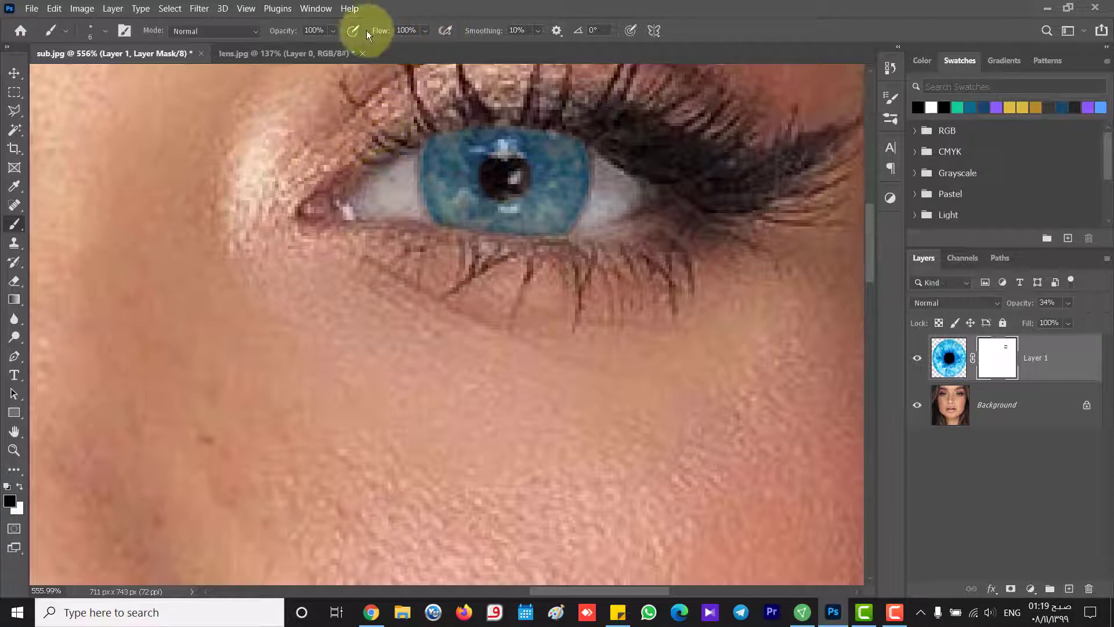
- Lower the brush opacity to 26% and soften the masked lens edges along the upper and lower lids
left_click(334, 31)
left_click(300, 45)
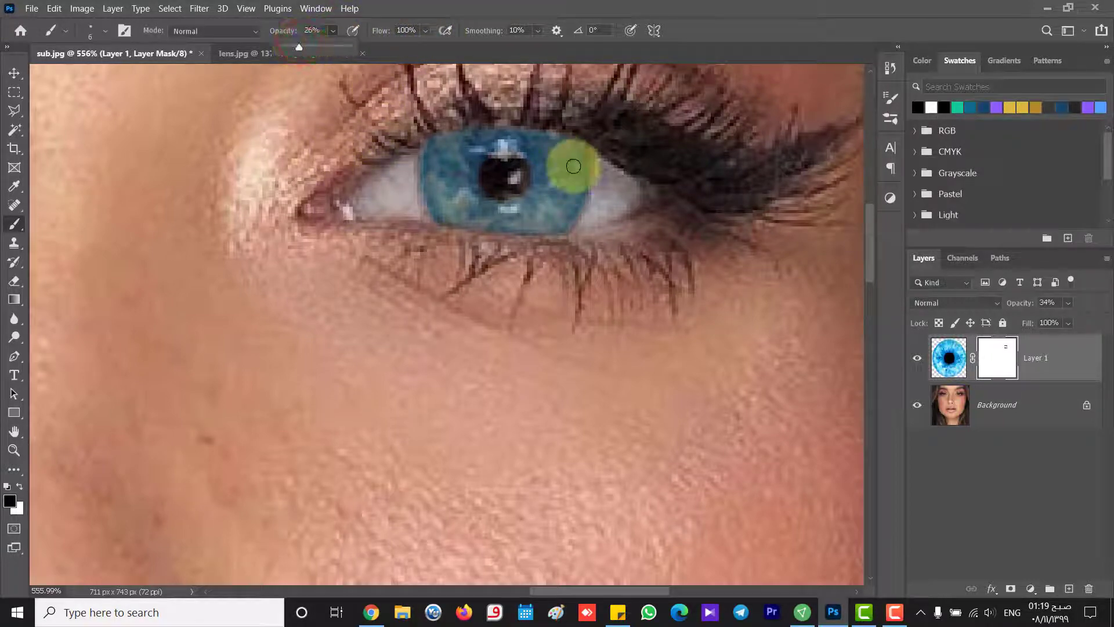
mouse_move(572, 167)
left_mouse_down()
mouse_move(585, 145)
mouse_move(589, 184)
mouse_move(564, 238)
mouse_move(587, 179)
mouse_move(428, 112)
mouse_move(464, 138)
mouse_move(427, 130)
mouse_move(410, 156)
mouse_move(436, 226)
mouse_move(378, 144)
mouse_move(440, 125)
left_mouse_up()
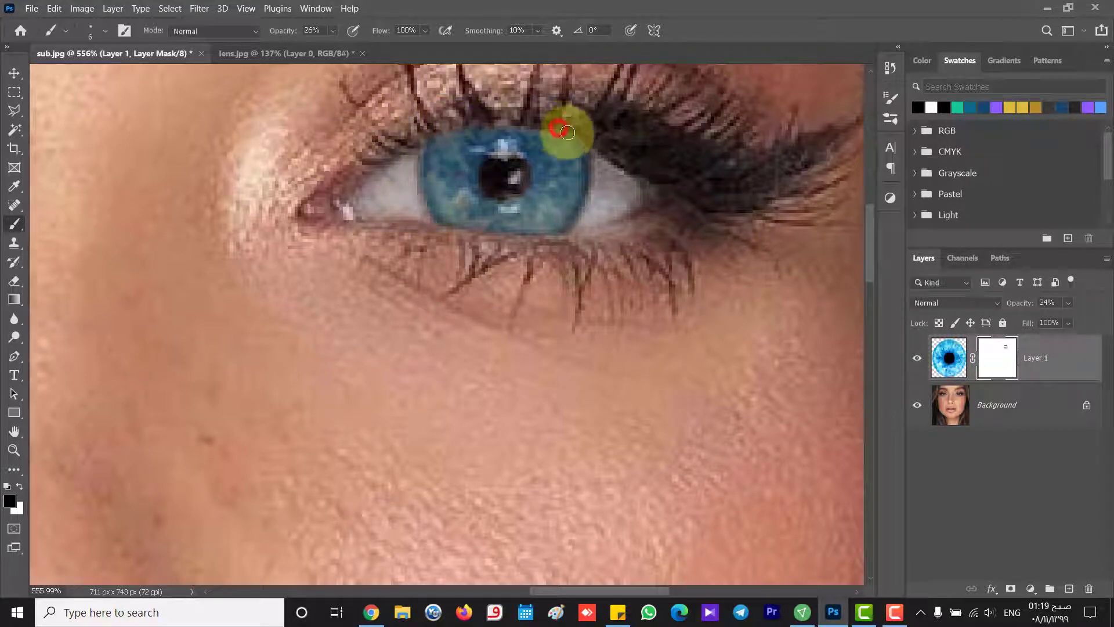
mouse_move(567, 132)
left_mouse_down()
mouse_move(495, 112)
mouse_move(430, 134)
mouse_move(442, 131)
left_mouse_up()
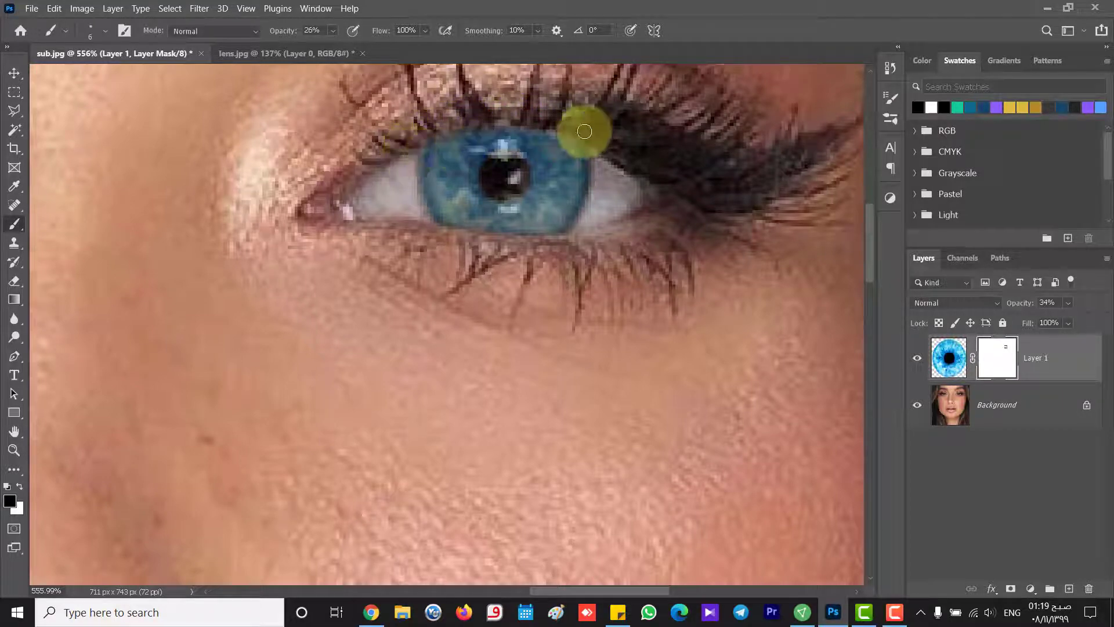
mouse_move(591, 139)
left_mouse_down()
mouse_move(600, 147)
mouse_move(567, 117)
left_mouse_up()
left_click_drag(571, 234, 487, 237)
left_click_drag(483, 239, 470, 240)
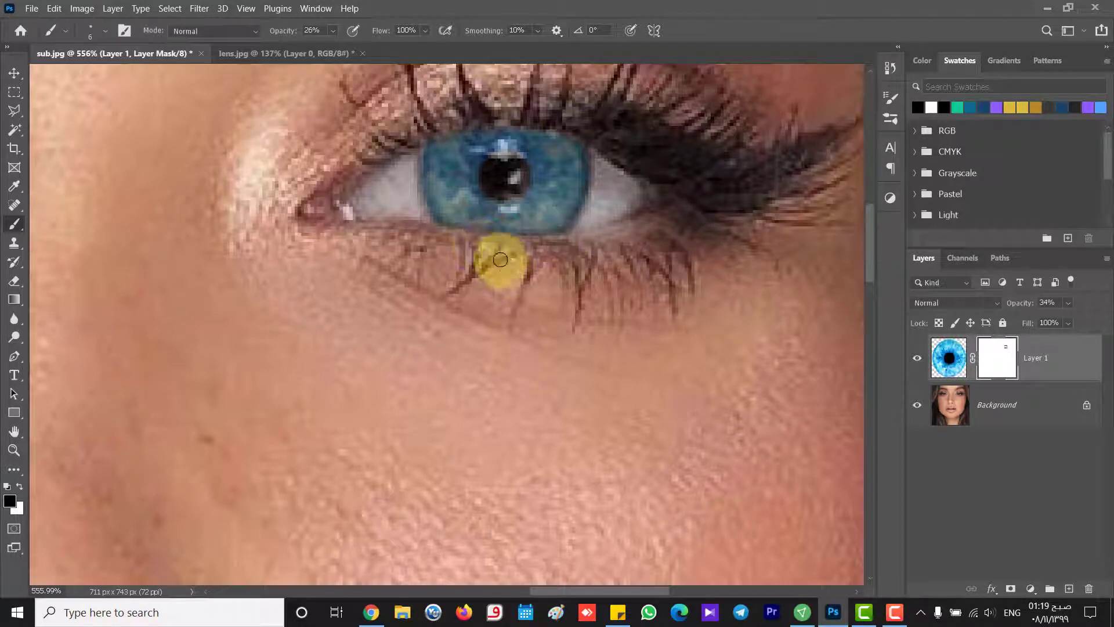
mouse_move(434, 134)
left_mouse_down()
mouse_move(397, 164)
mouse_move(741, 306)
left_mouse_up()
- Duplicate the masked lens layer and place the copy over the iris of the left-hand eye
left_click(948, 357)
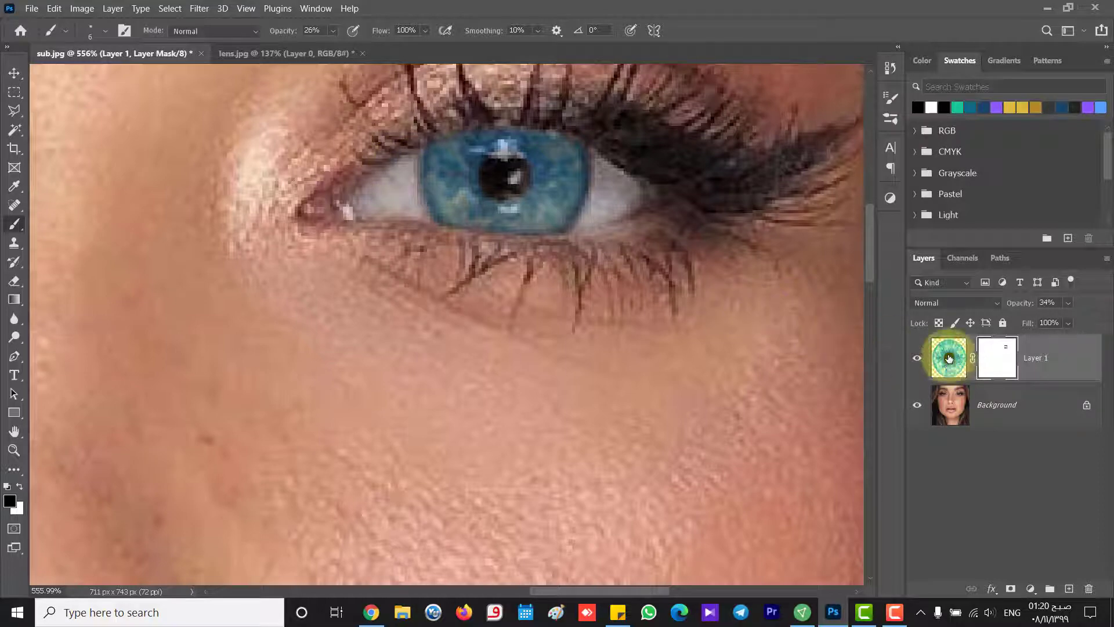
left_click_drag(954, 369, 1069, 588)
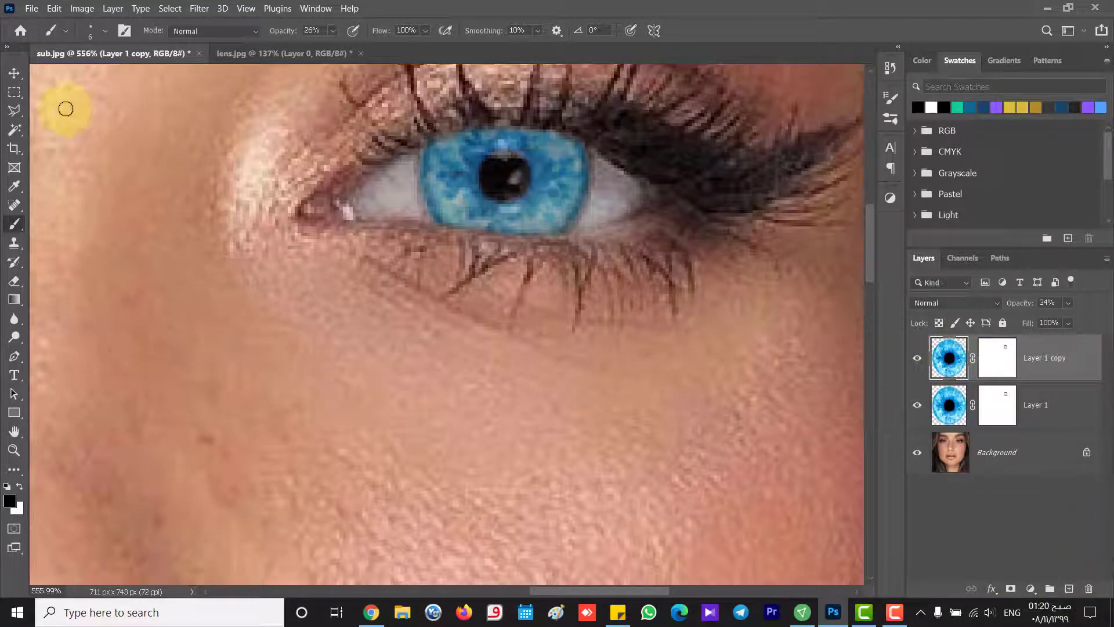
left_click(14, 73)
left_click_drag(454, 185, 216, 203)
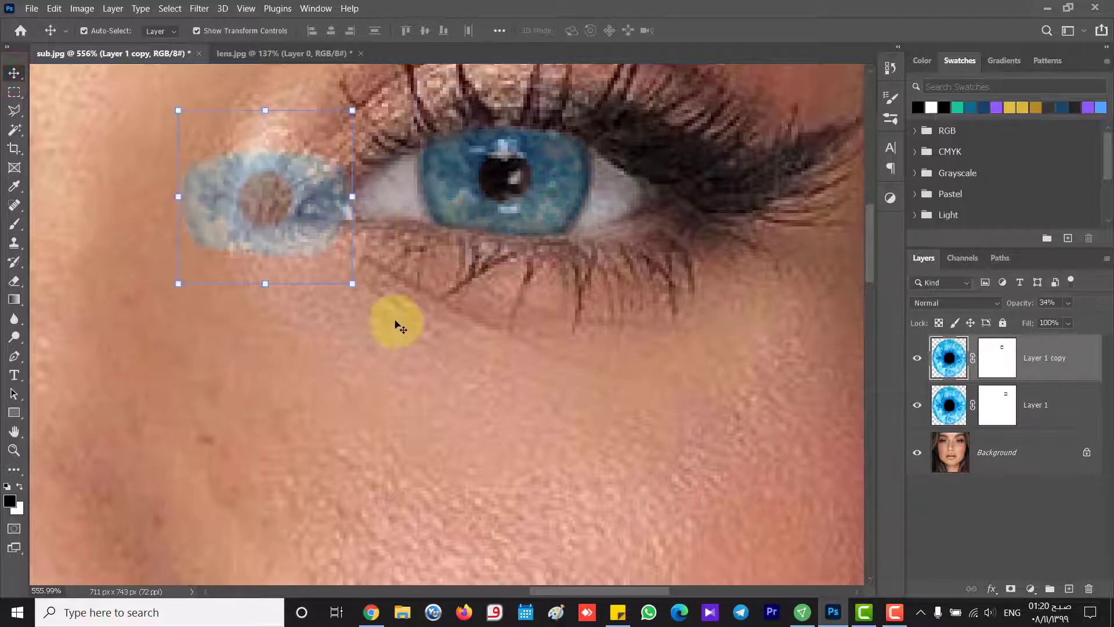
left_click_drag(391, 338, 773, 380)
left_click_drag(699, 253, 291, 245)
left_click_drag(367, 385, 740, 373)
left_click_drag(688, 231, 462, 233)
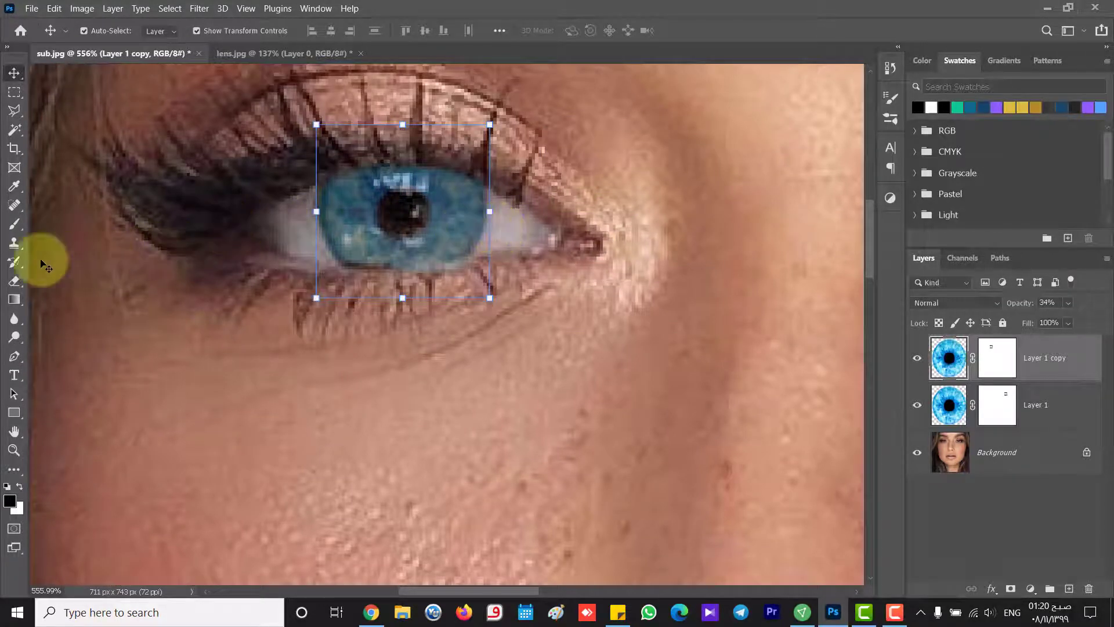
- Target the copied lens's mask and brush black at 26% opacity along the lens's lower edge
left_click(14, 224)
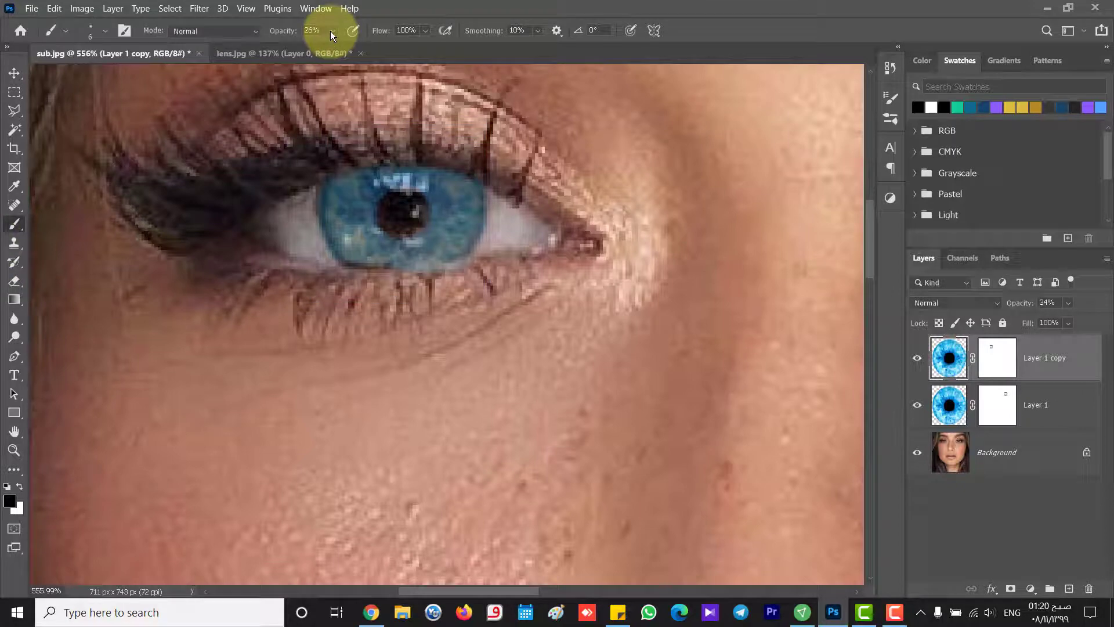
left_click(20, 487)
left_click(997, 358)
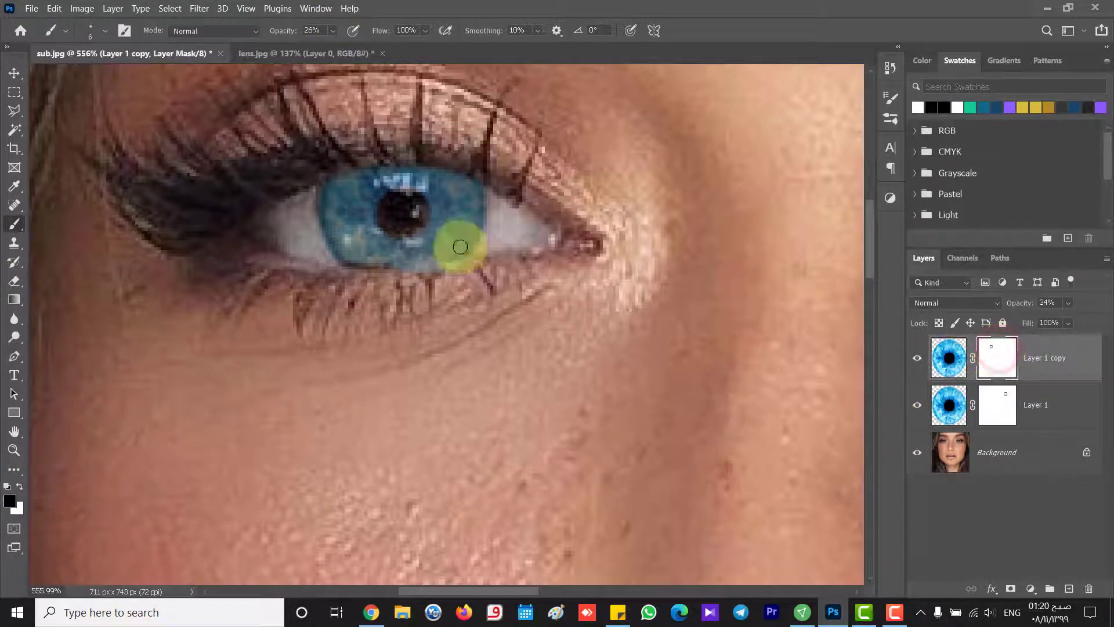
scroll(394, 215, "up", 2)
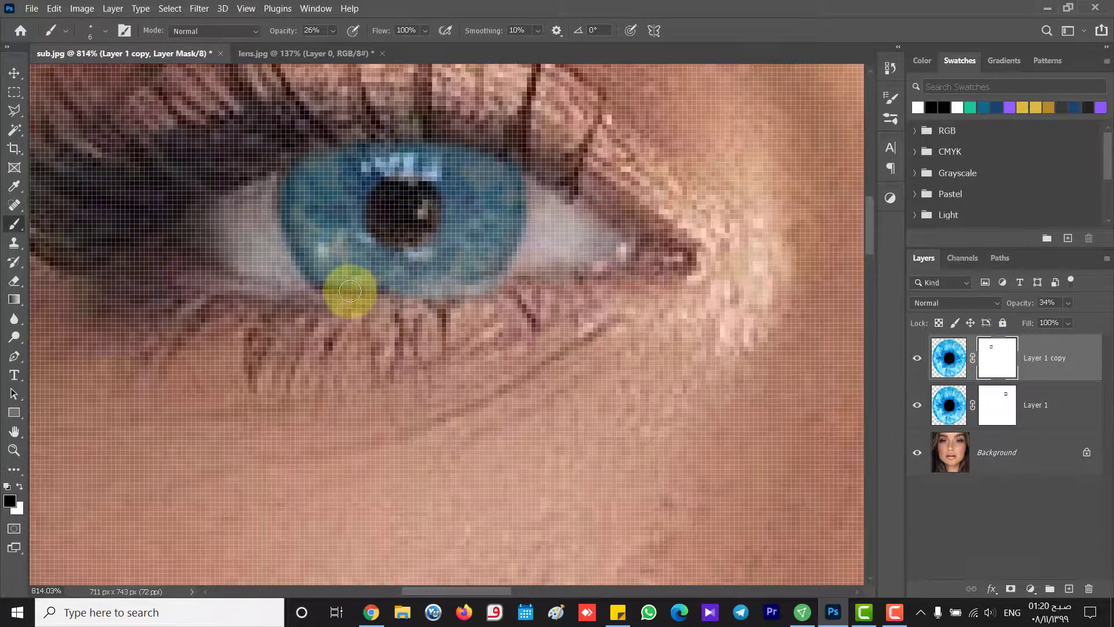
left_click_drag(350, 281, 380, 282)
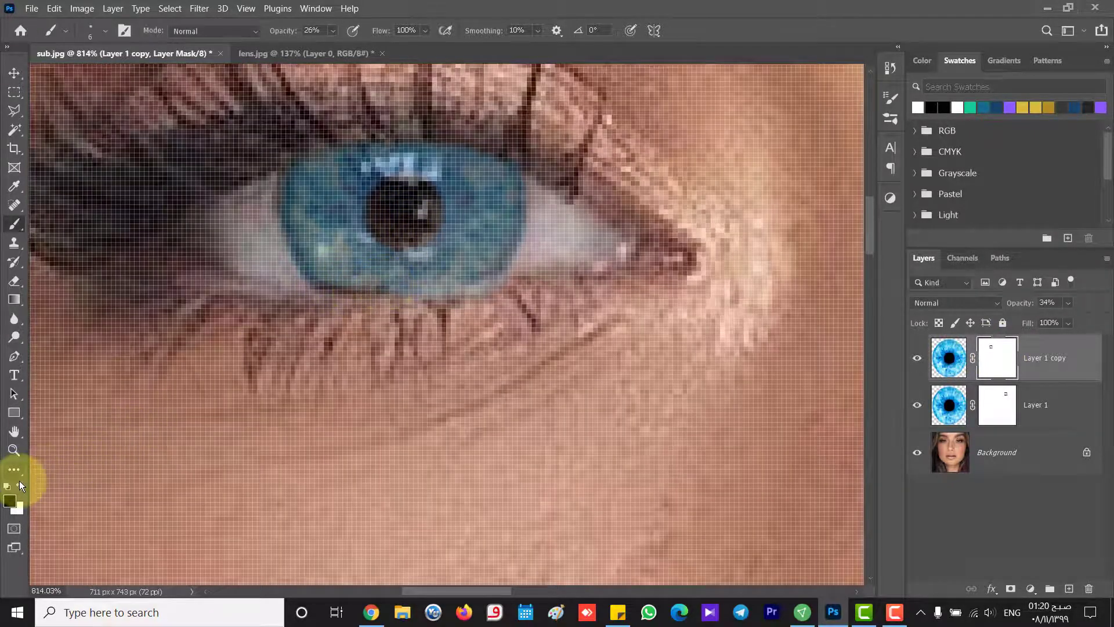
- Paint white on the copied lens's mask at 26% opacity to restore blue along the iris's lower edge
left_click(20, 485)
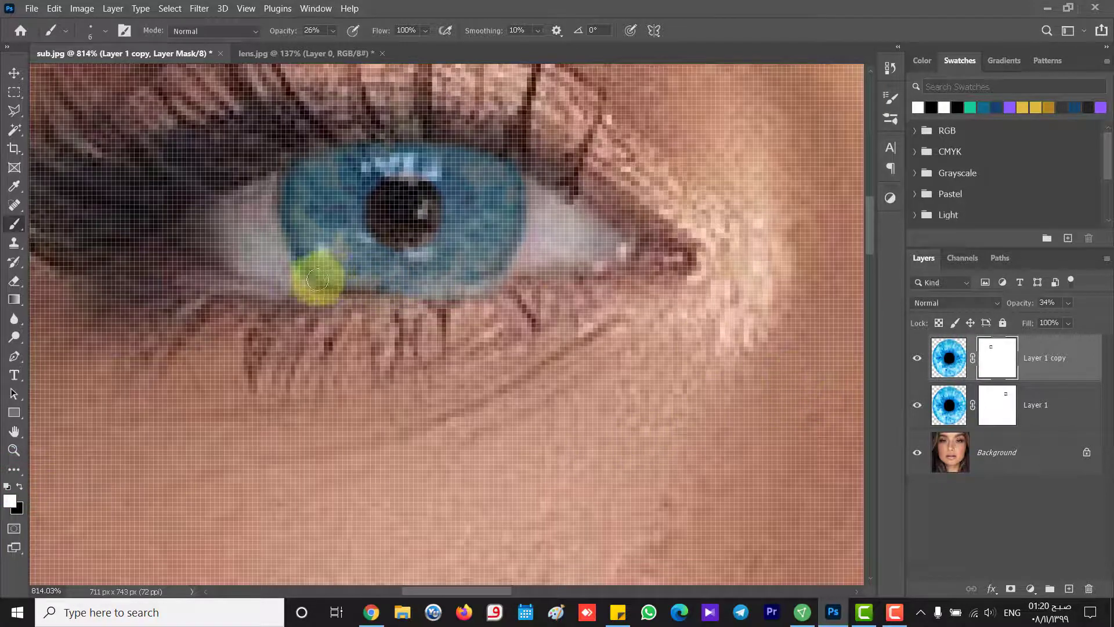
mouse_move(326, 276)
left_mouse_down()
mouse_move(395, 282)
mouse_move(321, 284)
mouse_move(372, 281)
left_mouse_up()
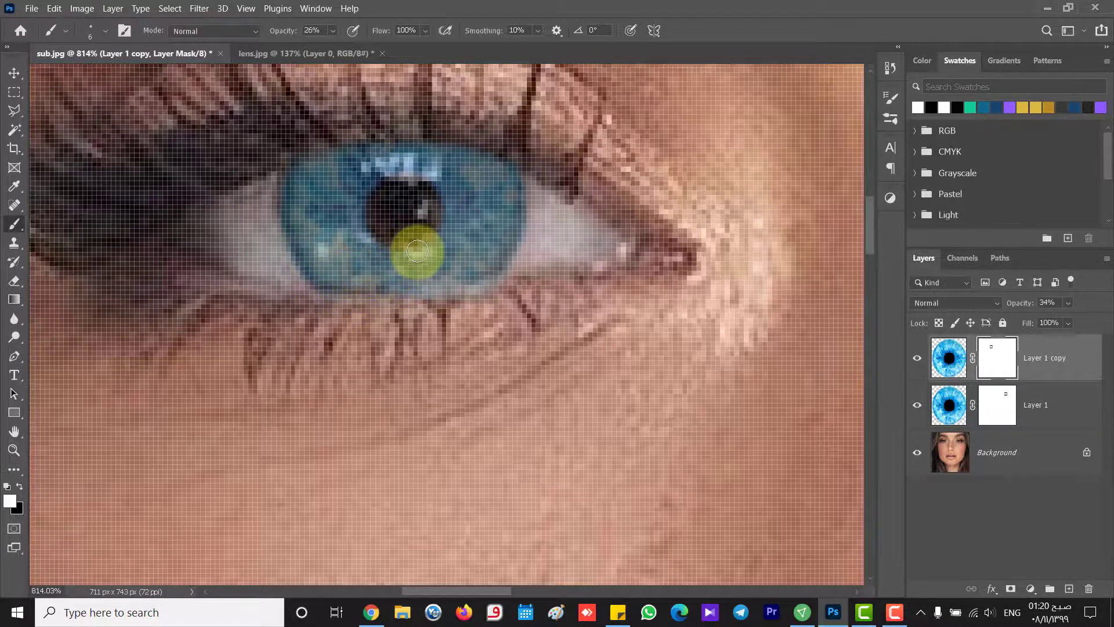
scroll(416, 250, "down", 3)
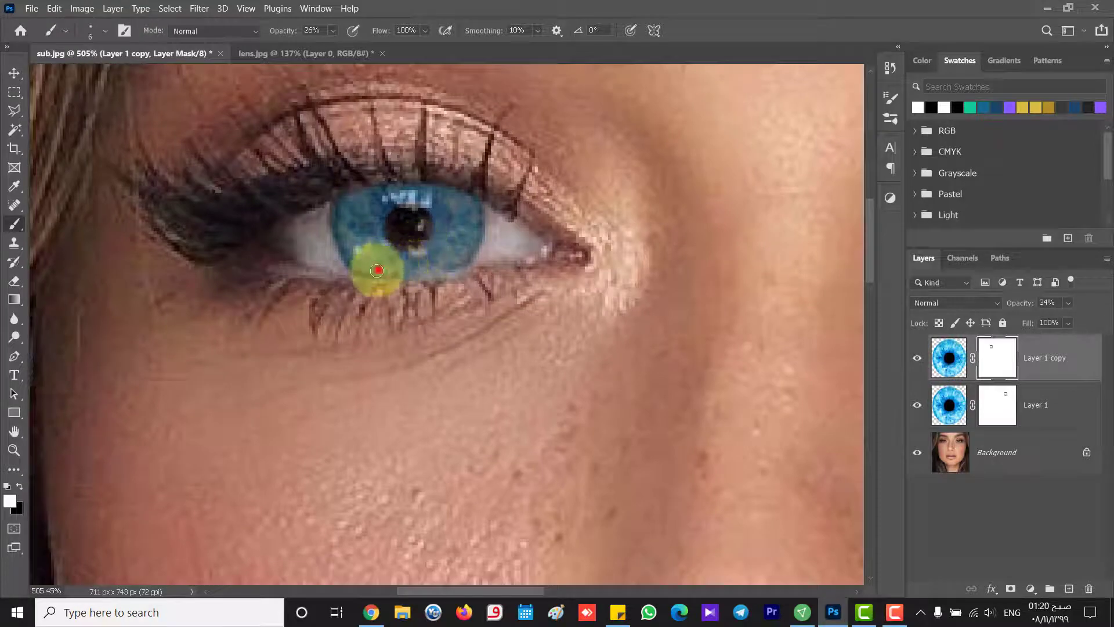
- Raise the brush opacity to 100% and mask the copied lens in black where it overlaps the lower and upper lids
mouse_move(402, 270)
left_mouse_down()
mouse_move(331, 29)
mouse_move(351, 43)
mouse_move(339, 45)
mouse_move(441, 46)
left_mouse_up()
left_click_drag(463, 278, 441, 281)
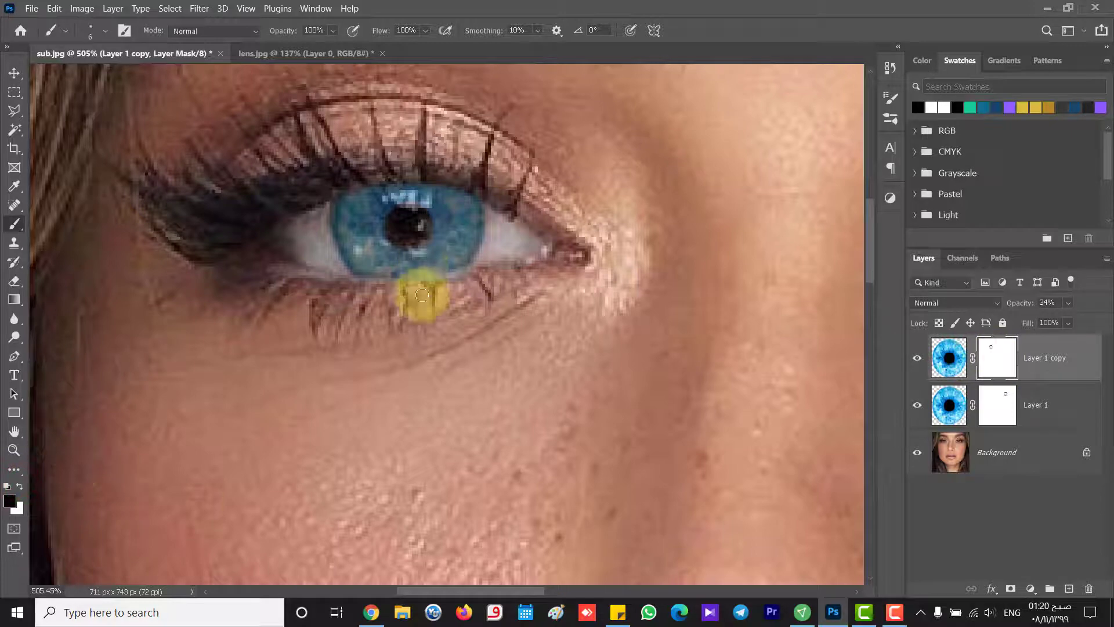
mouse_move(458, 285)
left_mouse_down()
mouse_move(341, 281)
mouse_move(435, 287)
left_mouse_up()
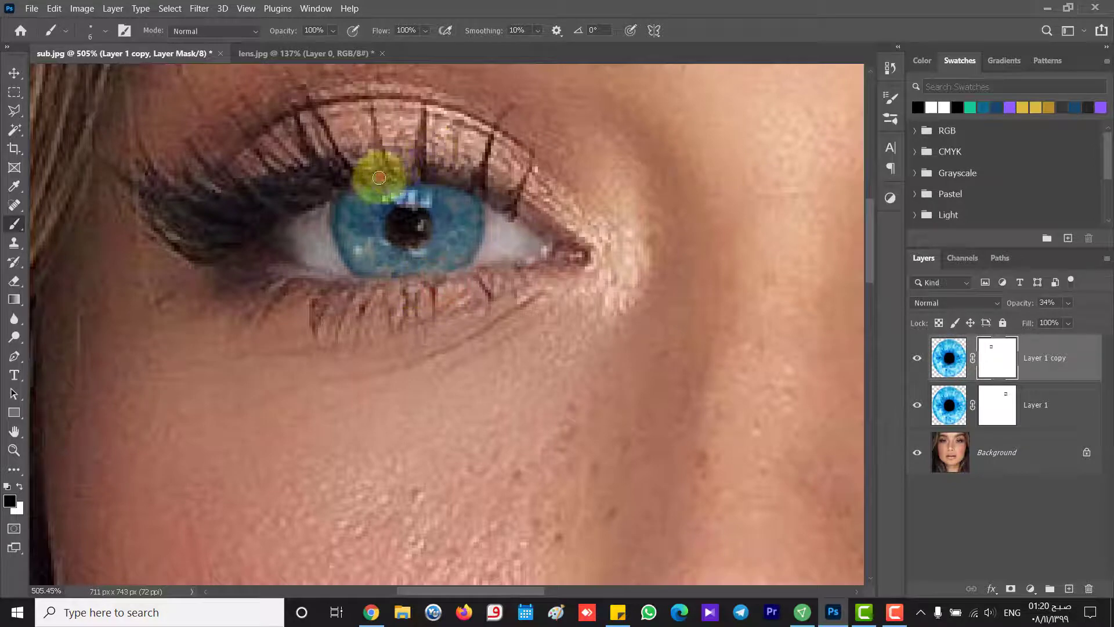
mouse_move(341, 187)
left_mouse_down()
mouse_move(461, 166)
mouse_move(479, 190)
mouse_move(424, 177)
left_mouse_up()
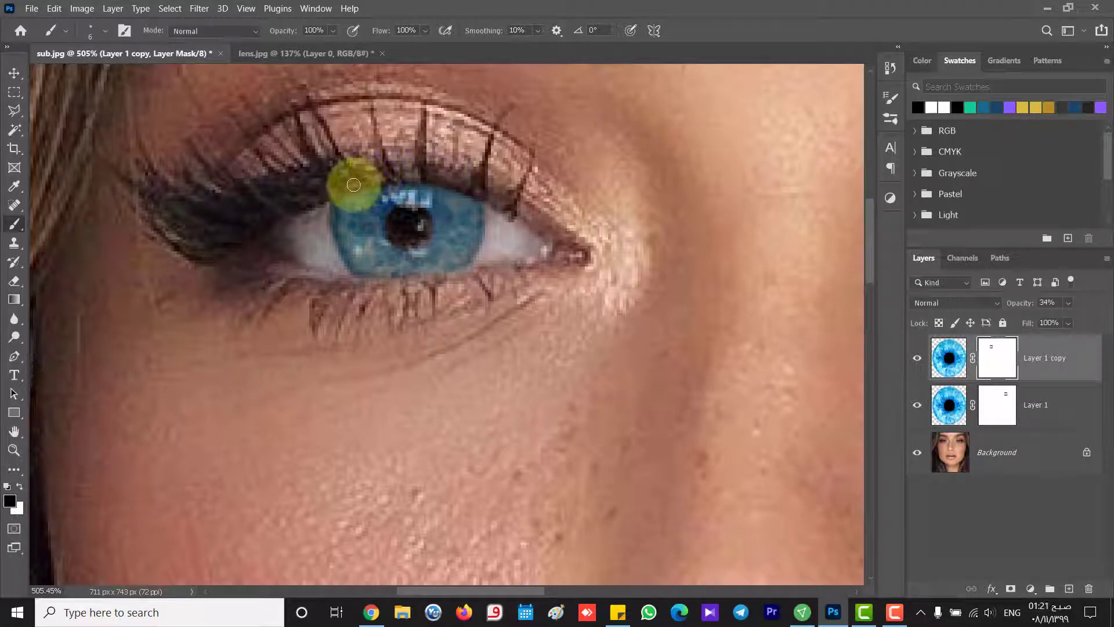
- Set the brush opacity to 34%, soften the copied lens's mask around the iris edge, and compare both eyes
mouse_move(336, 192)
left_mouse_down()
mouse_move(345, 164)
mouse_move(361, 161)
mouse_move(181, 199)
mouse_move(336, 34)
mouse_move(303, 44)
left_mouse_up()
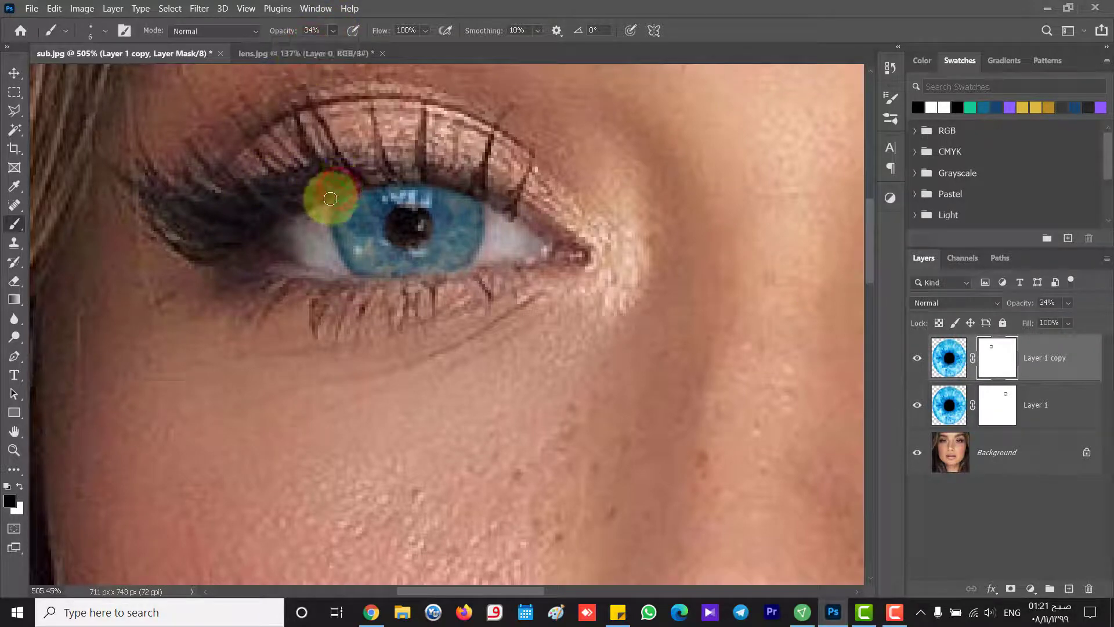
mouse_move(329, 238)
left_mouse_down()
mouse_move(336, 261)
mouse_move(336, 249)
mouse_move(498, 323)
mouse_move(485, 205)
mouse_move(460, 261)
mouse_move(393, 299)
mouse_move(497, 180)
mouse_move(356, 179)
mouse_move(273, 204)
mouse_move(317, 223)
mouse_move(315, 291)
mouse_move(391, 290)
mouse_move(348, 278)
mouse_move(426, 320)
left_mouse_up()
scroll(426, 318, "down", 5)
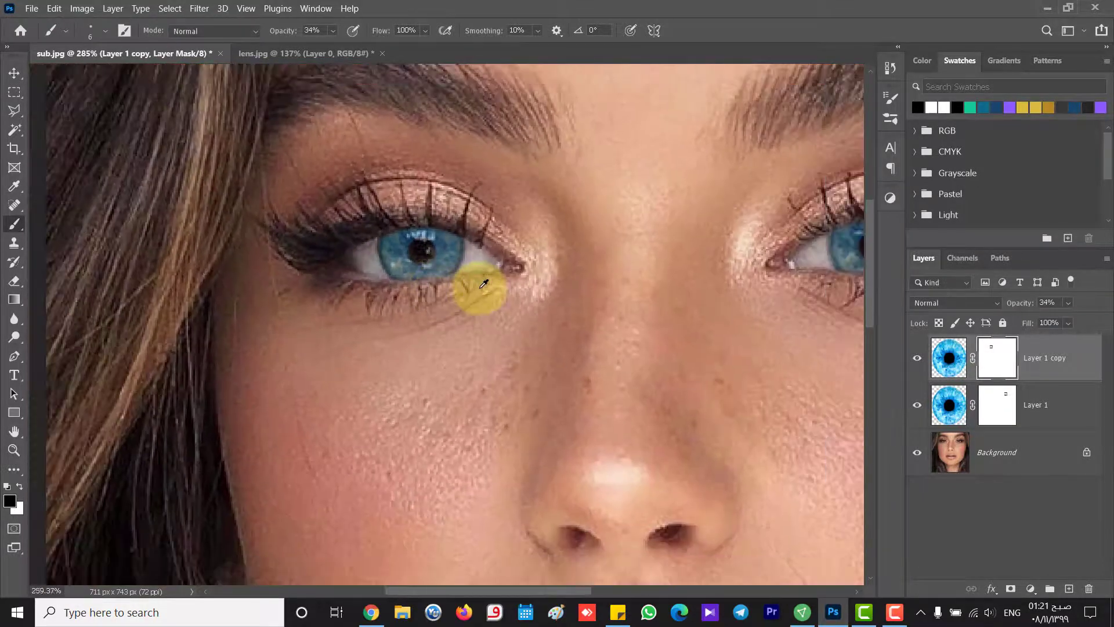
scroll(627, 295, "down", 1)
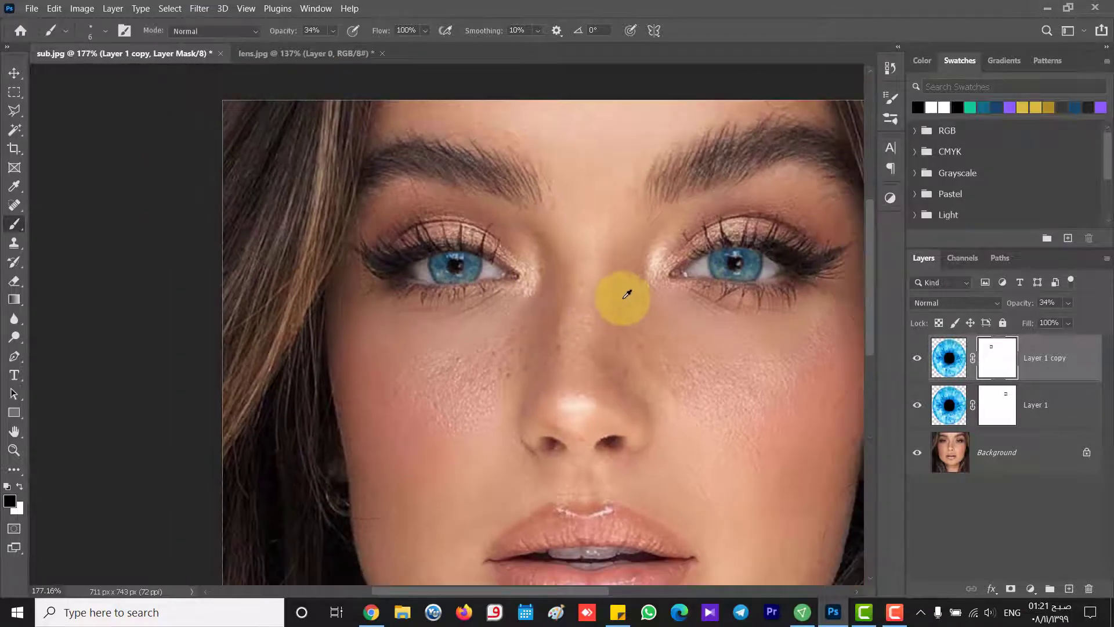
left_click_drag(646, 285, 783, 245)
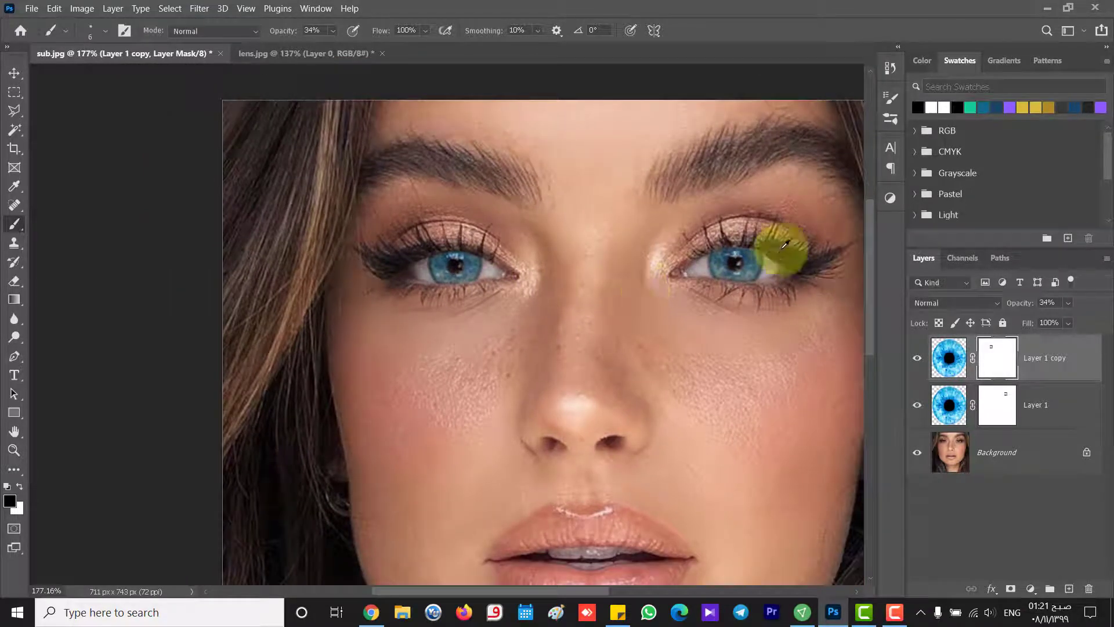
- Target the original lens's mask and check its blend along the upper lid, comparing both eyes
scroll(777, 251, "up", 6)
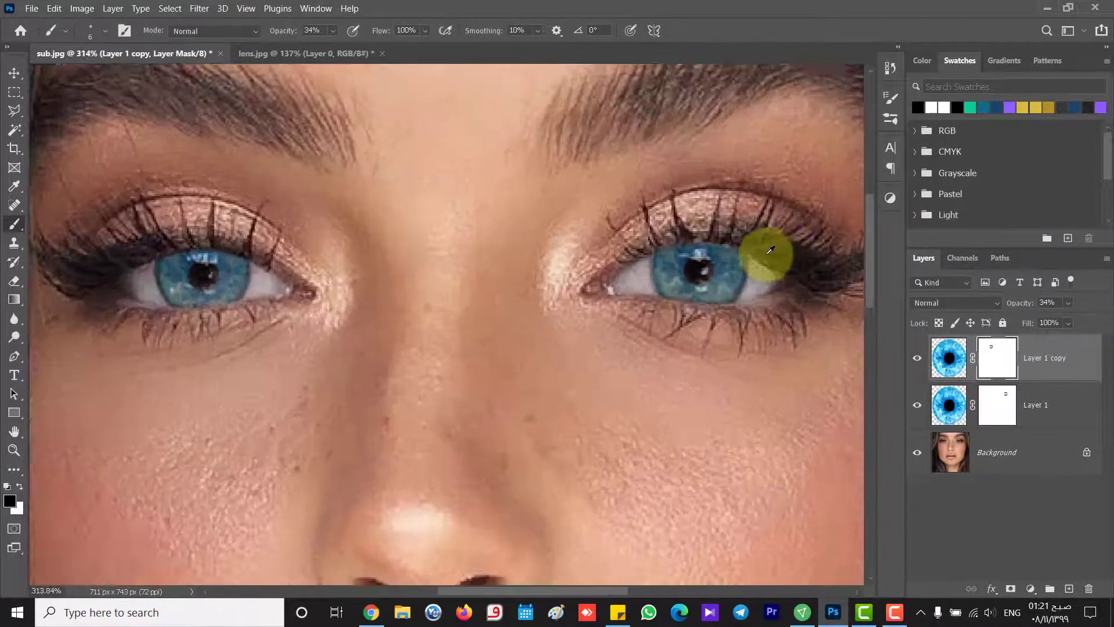
left_click(1013, 397)
scroll(771, 273, "up", 3)
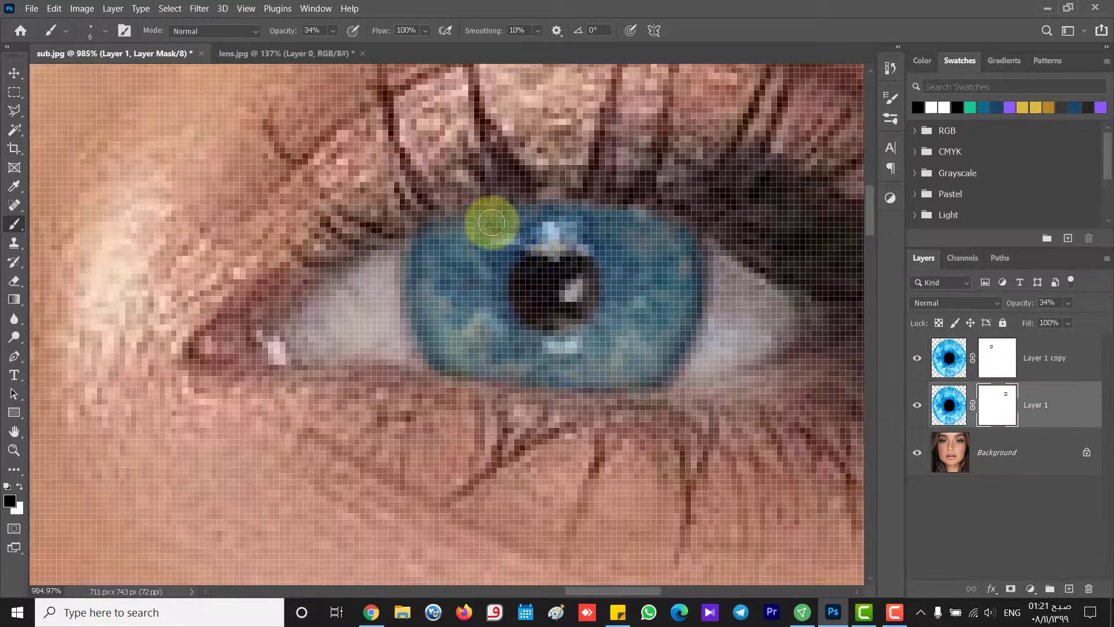
scroll(529, 189, "down", 1)
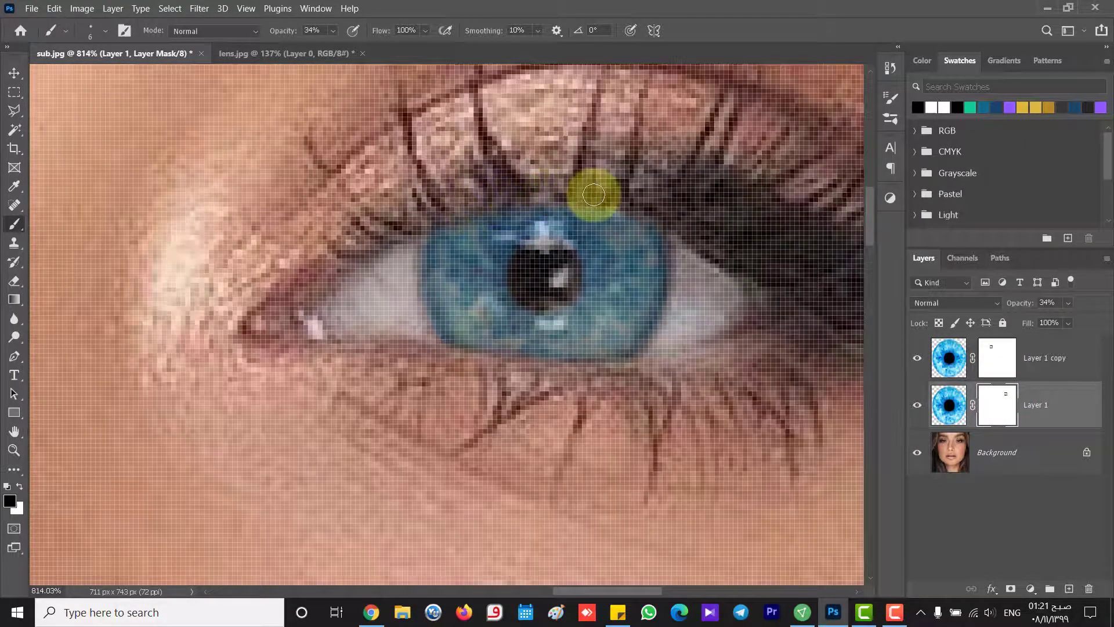
scroll(521, 192, "down", 3)
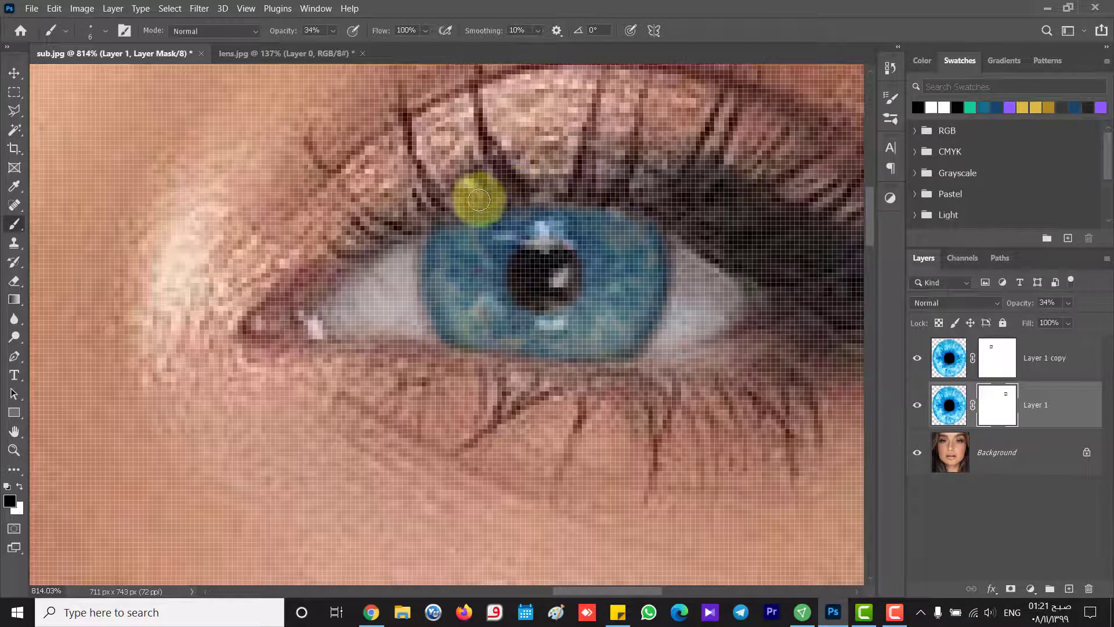
scroll(651, 228, "down", 3)
scroll(673, 226, "down", 2)
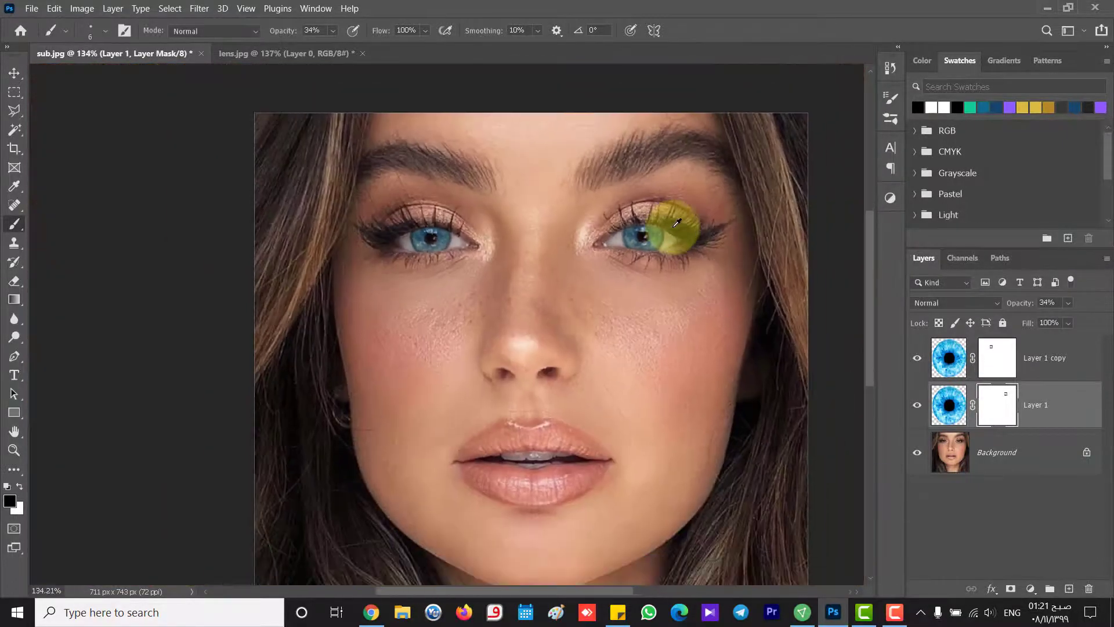
- Add a Hue/Saturation adjustment clipped to the copied lens layer and set its hue to +19
key("x")
left_click(949, 357)
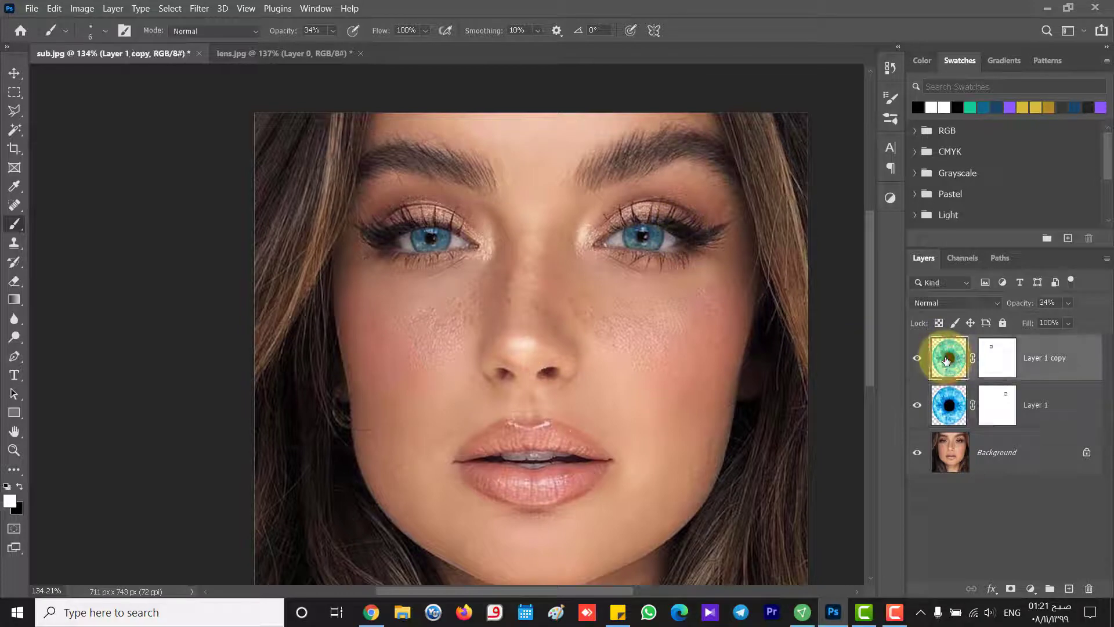
left_click(1030, 589)
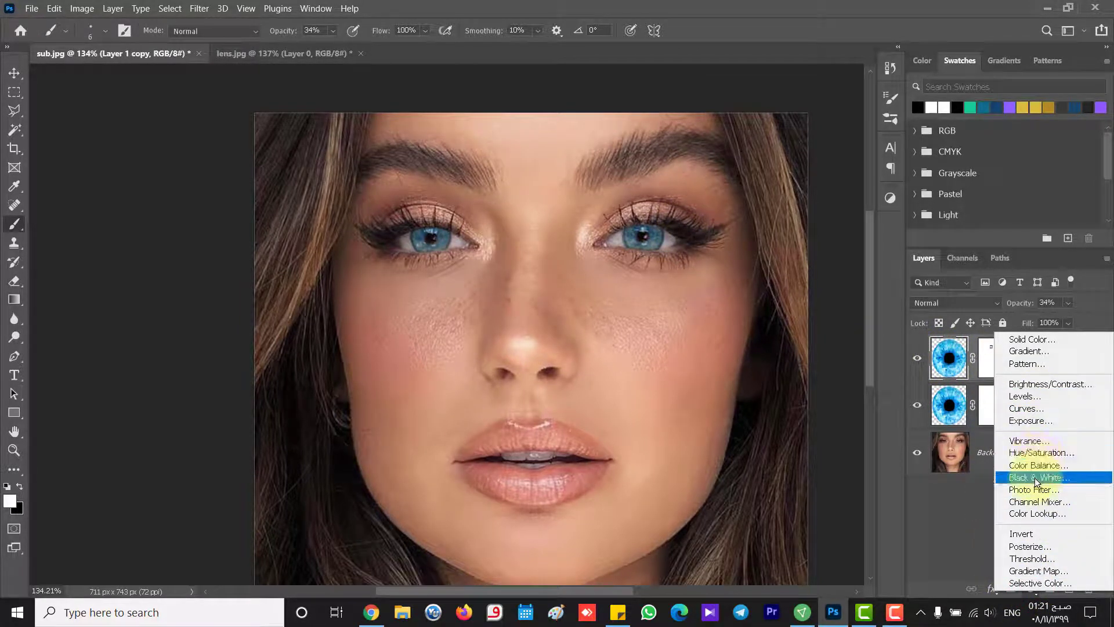
left_click(1033, 453)
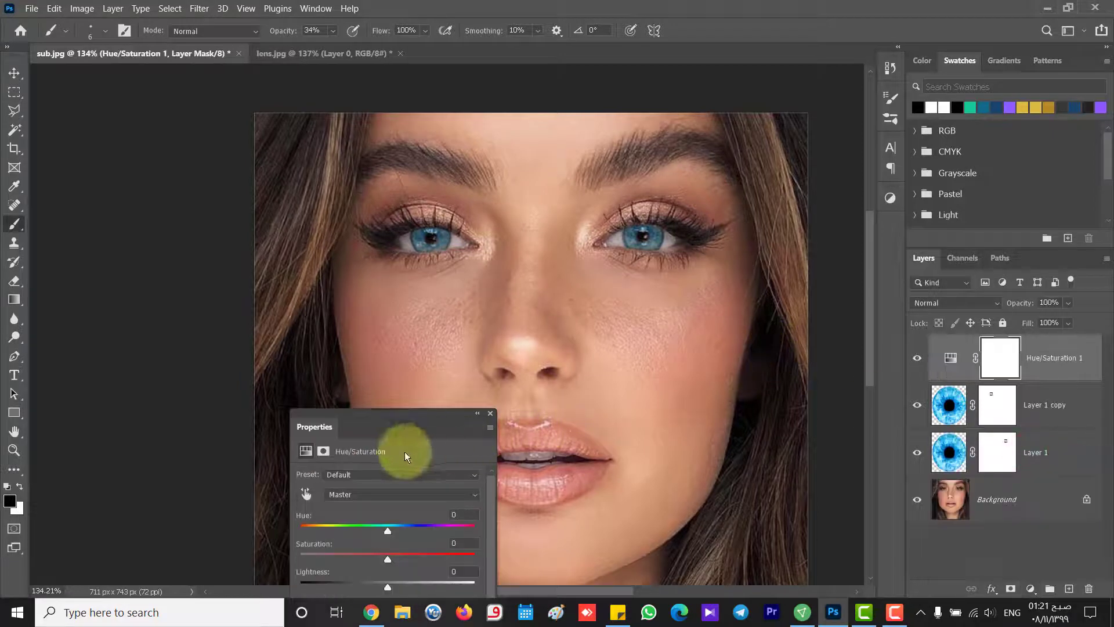
left_click_drag(408, 428, 360, 334)
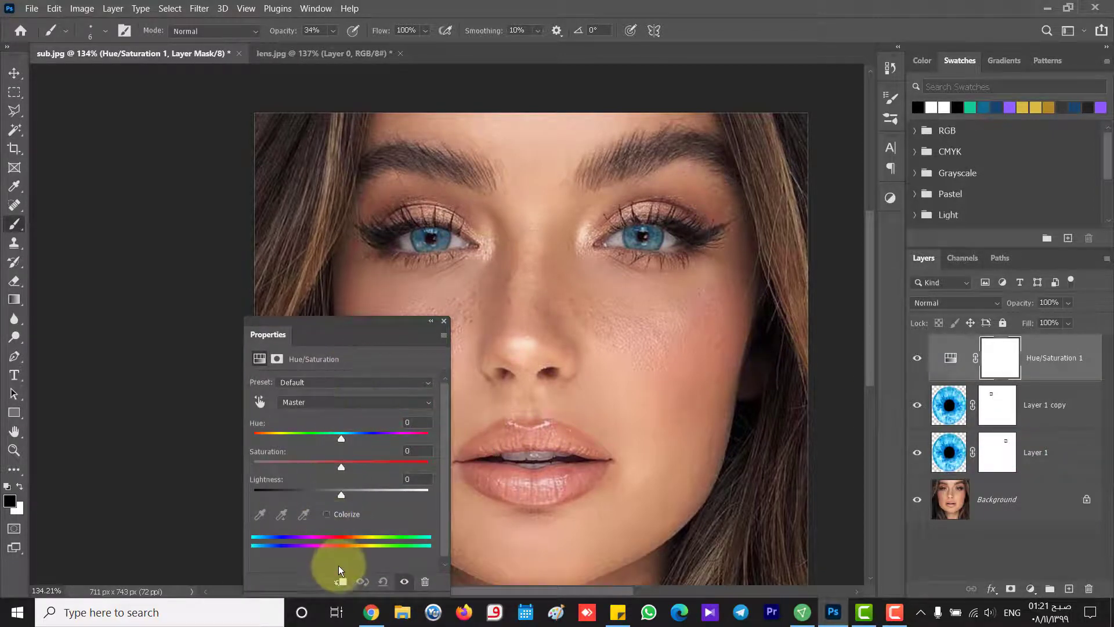
left_click(339, 582)
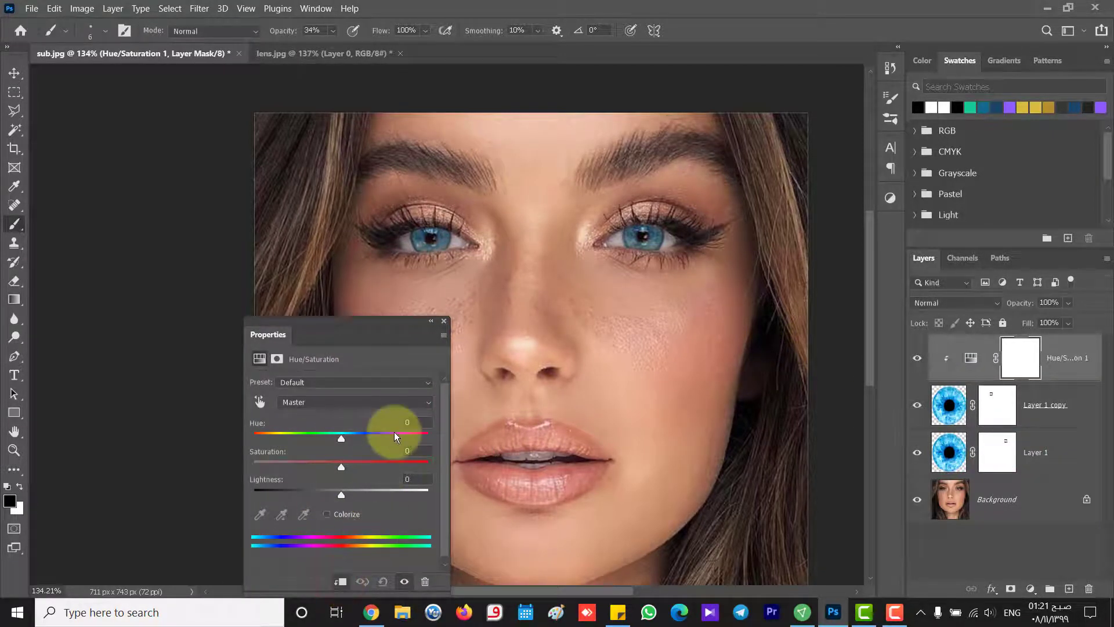
left_click_drag(340, 441, 353, 441)
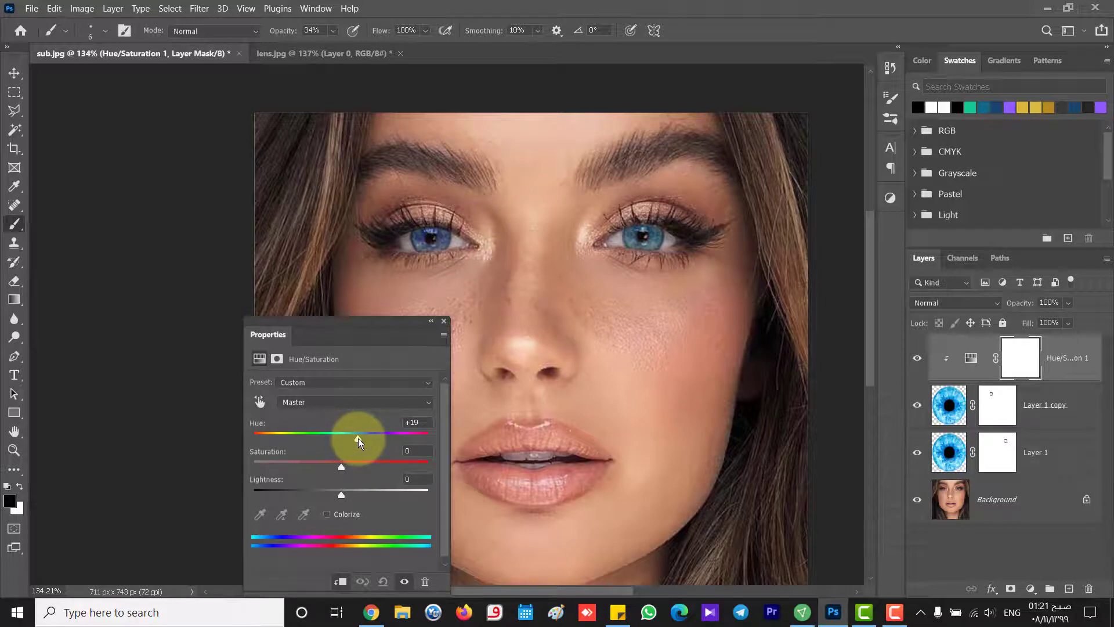
left_click(443, 323)
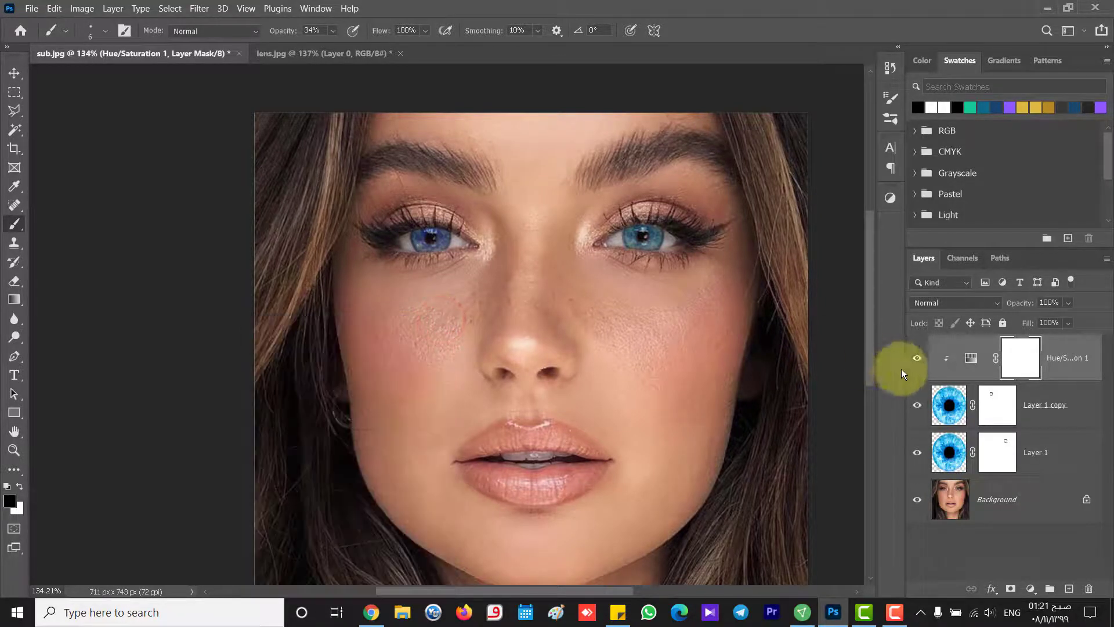
- Add a second Hue/Saturation adjustment clipped to the original lens, Layer 1, with its hue at +19 to match the other eye
left_click(944, 446)
left_click(1023, 588)
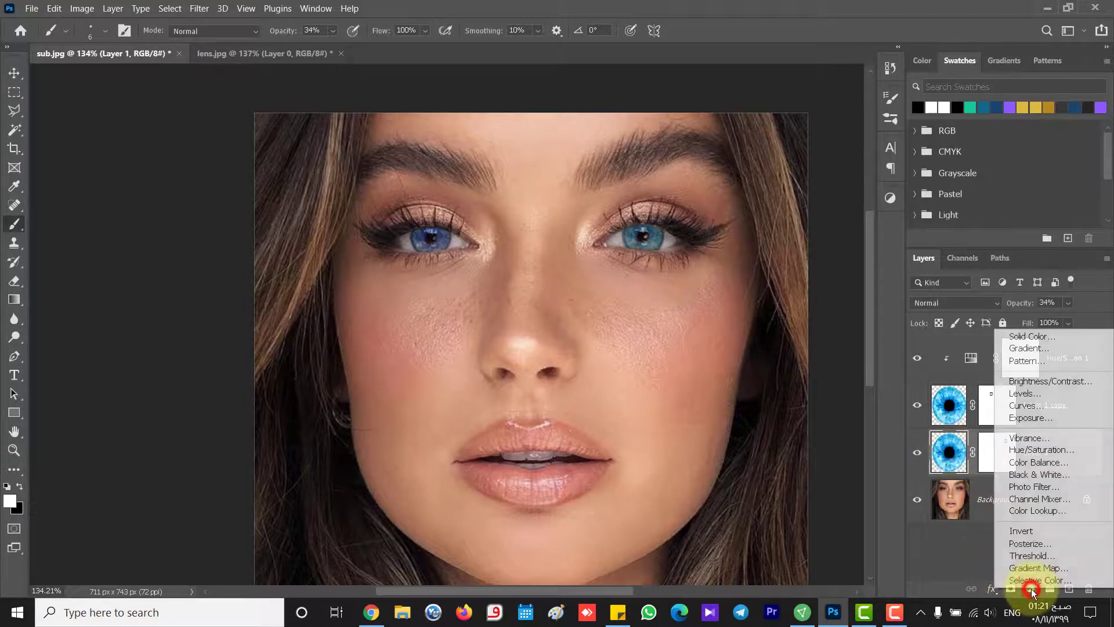
left_click(1027, 450)
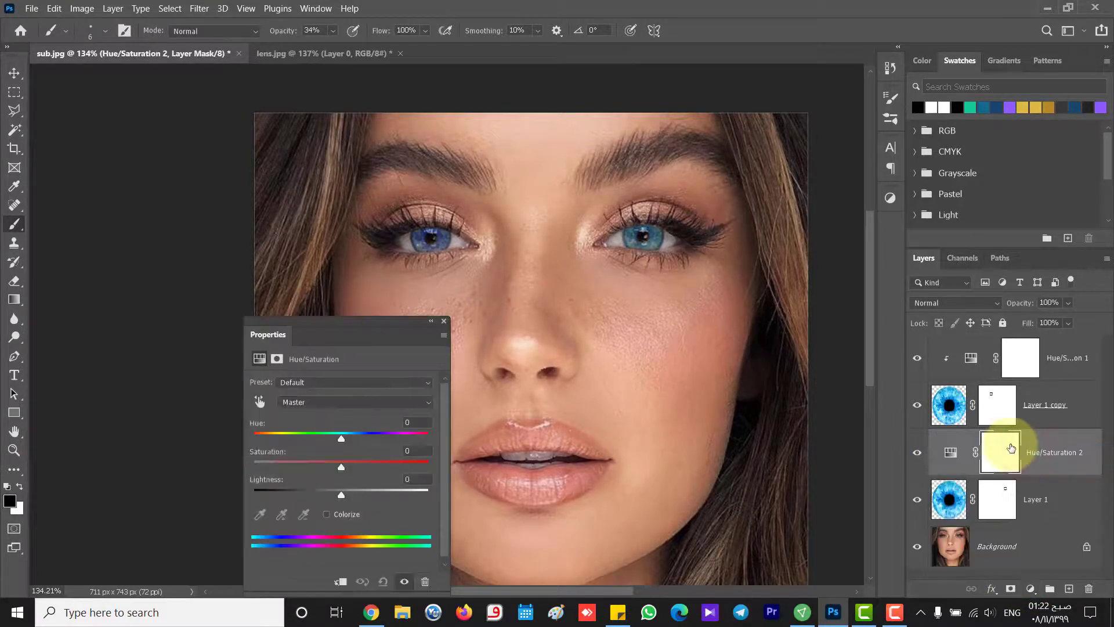
left_click(347, 579)
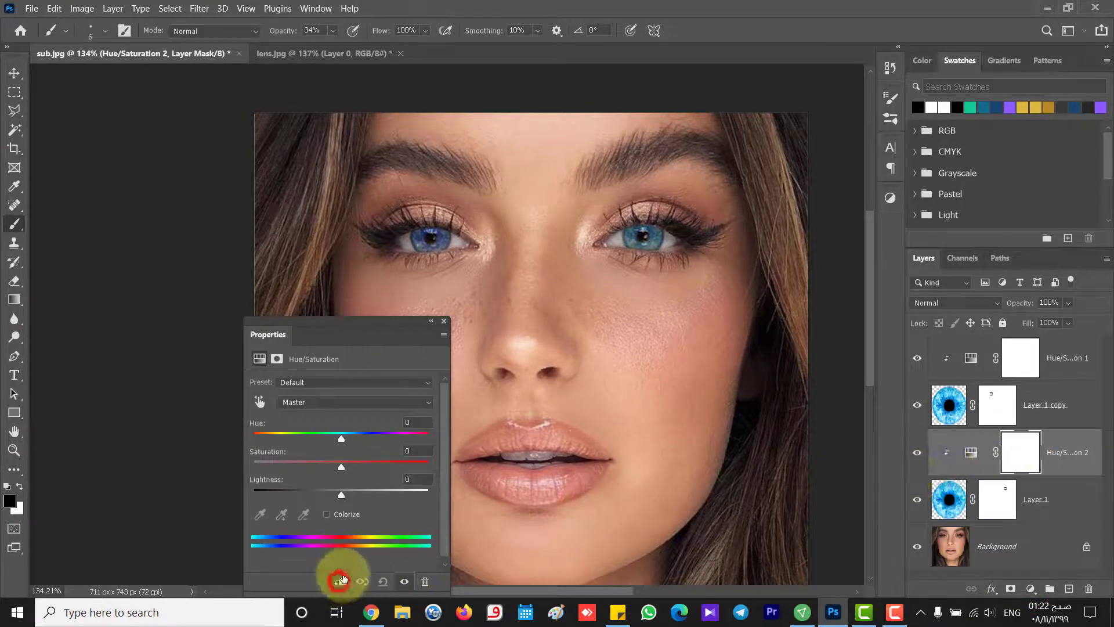
left_click_drag(340, 439, 357, 438)
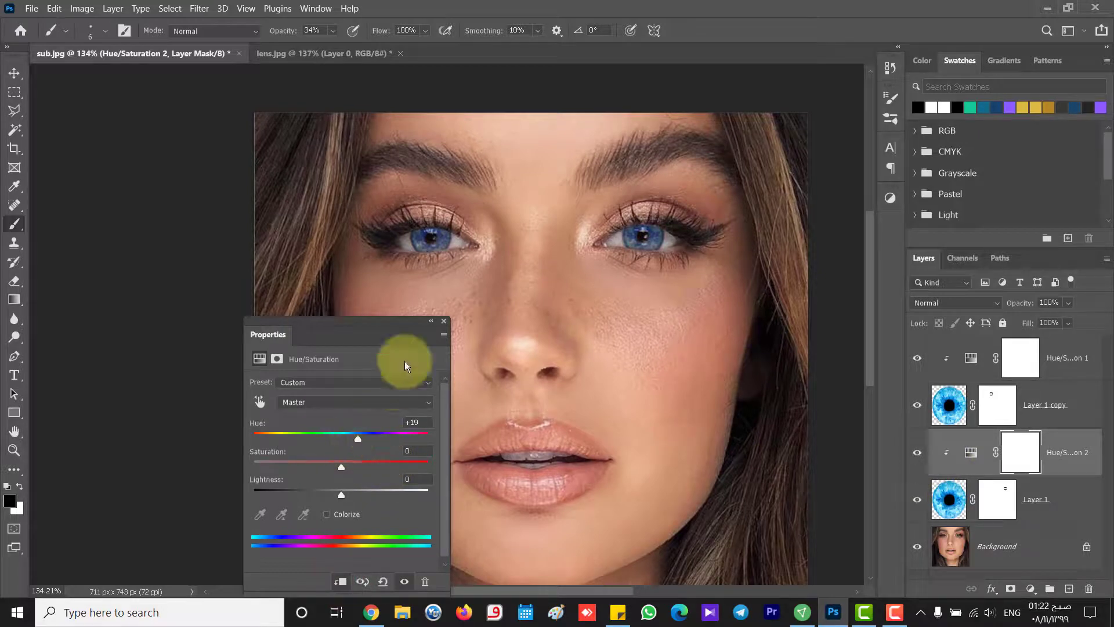
left_click(444, 321)
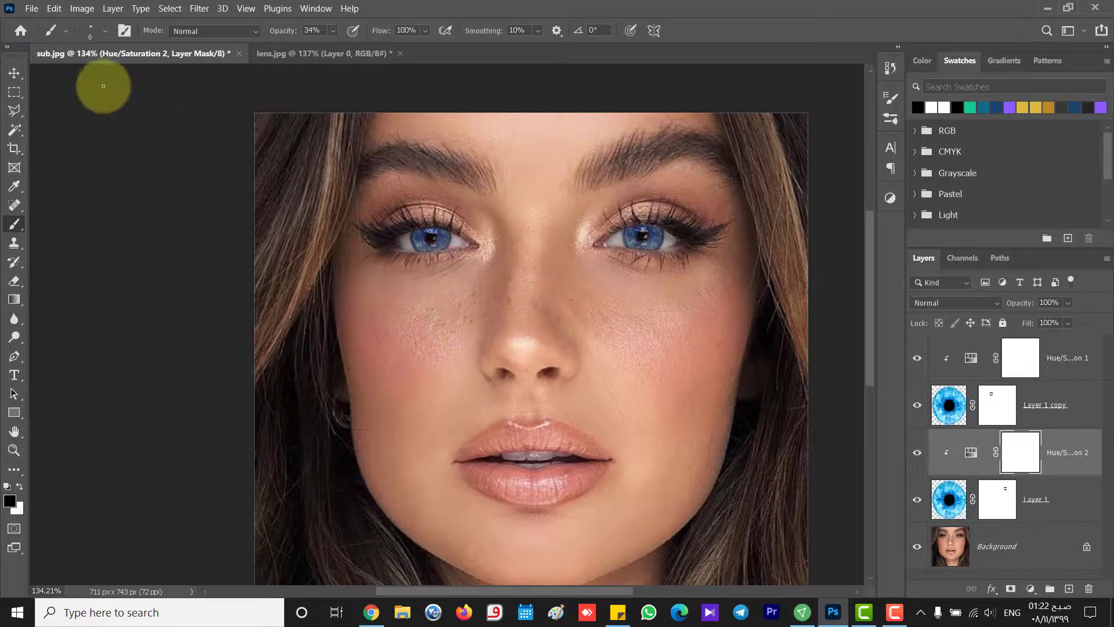
- Deselect all layers with the Move tool and view the whole portrait at 100% to check the new eye color
left_click(14, 72)
left_click(118, 165)
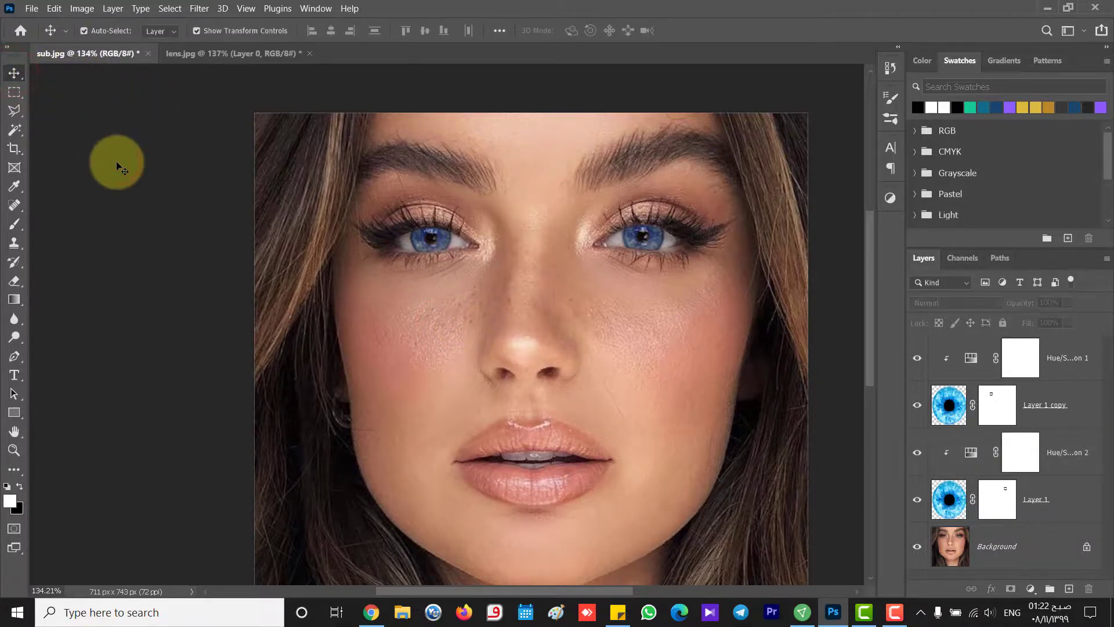
key("ctrl+1")
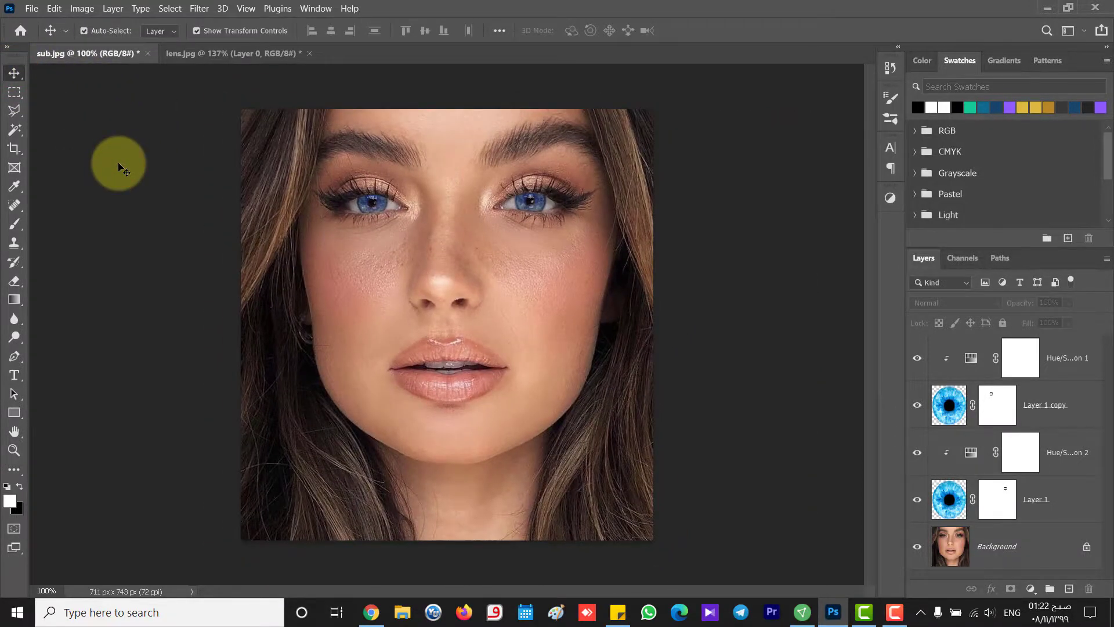